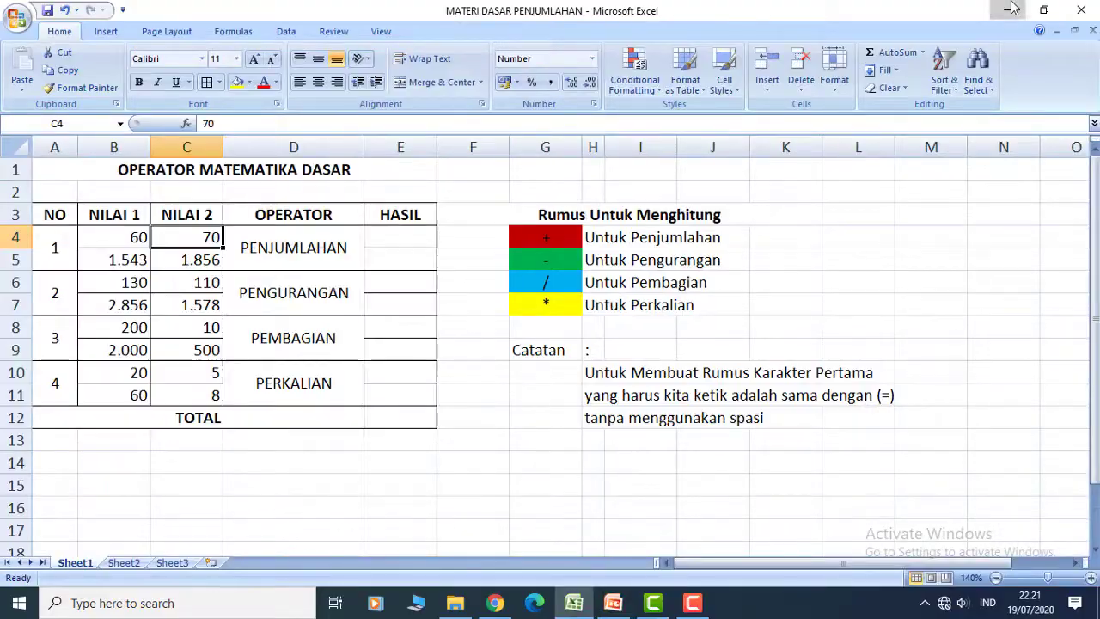
- Minimize the workbook window and refresh the desktop
click(1010, 9)
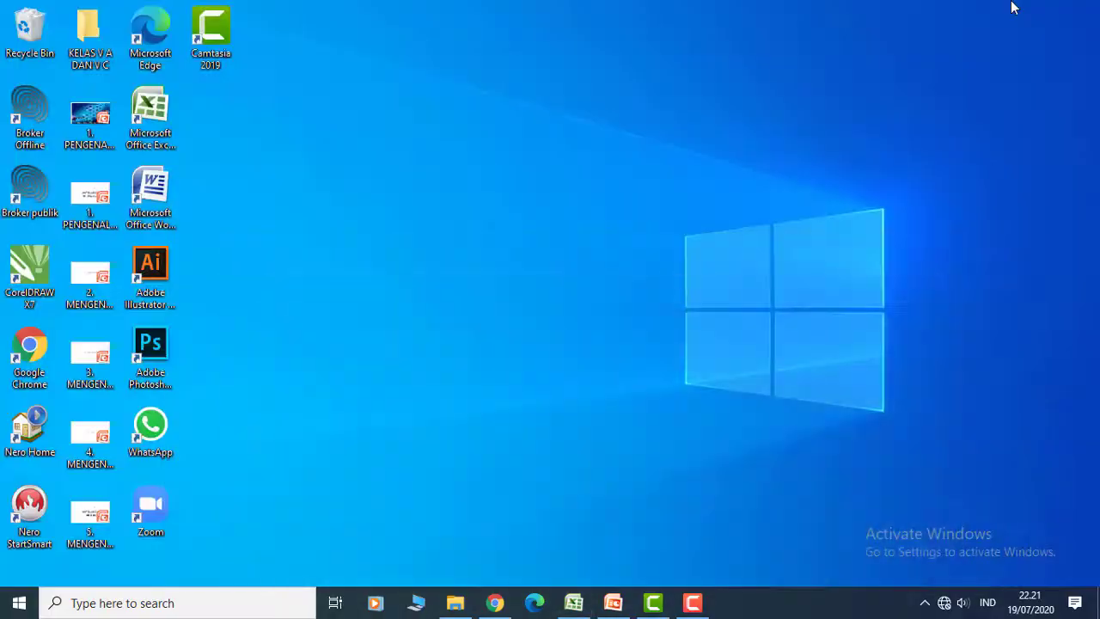
right_click(422, 4)
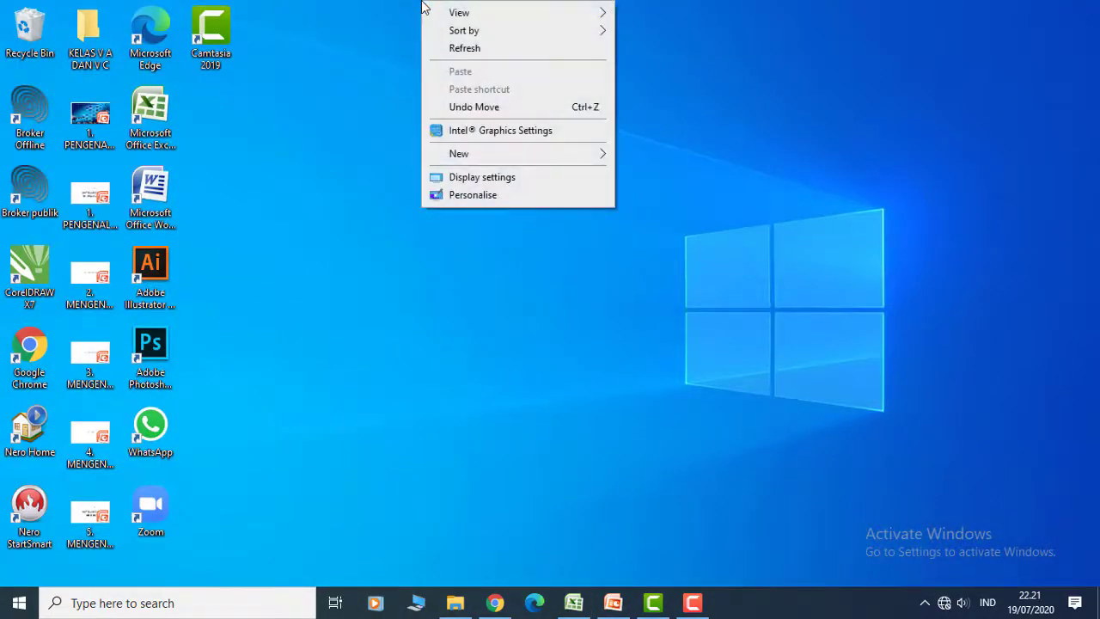
click(468, 48)
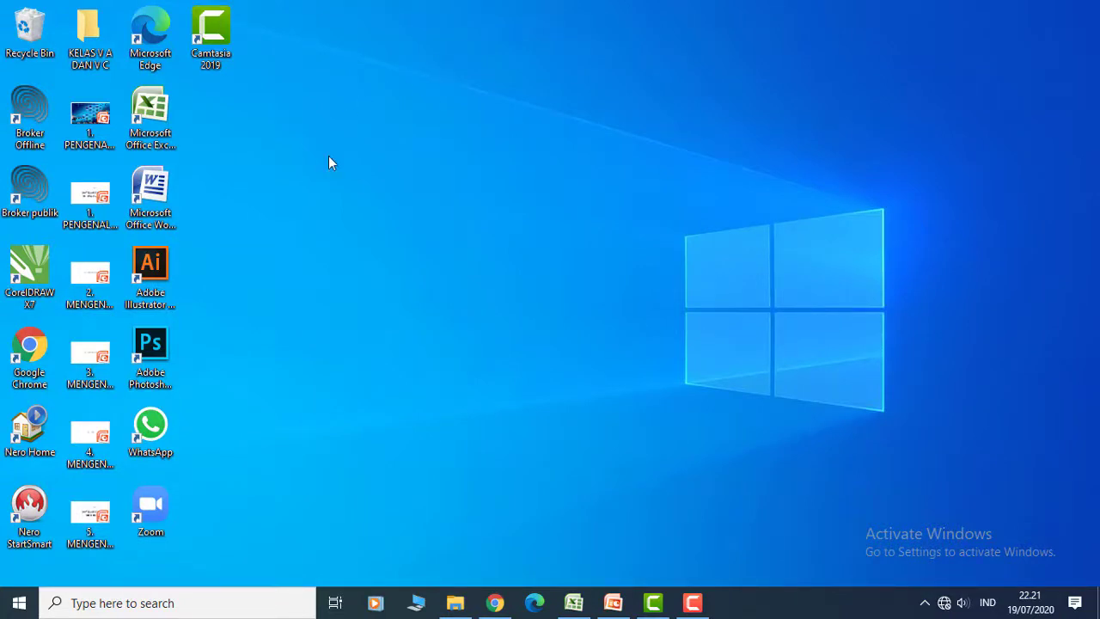
- Launch Microsoft Office Excel 2007 from the Microsoft Office program folder and maximize the blank workbook's window
click(149, 110)
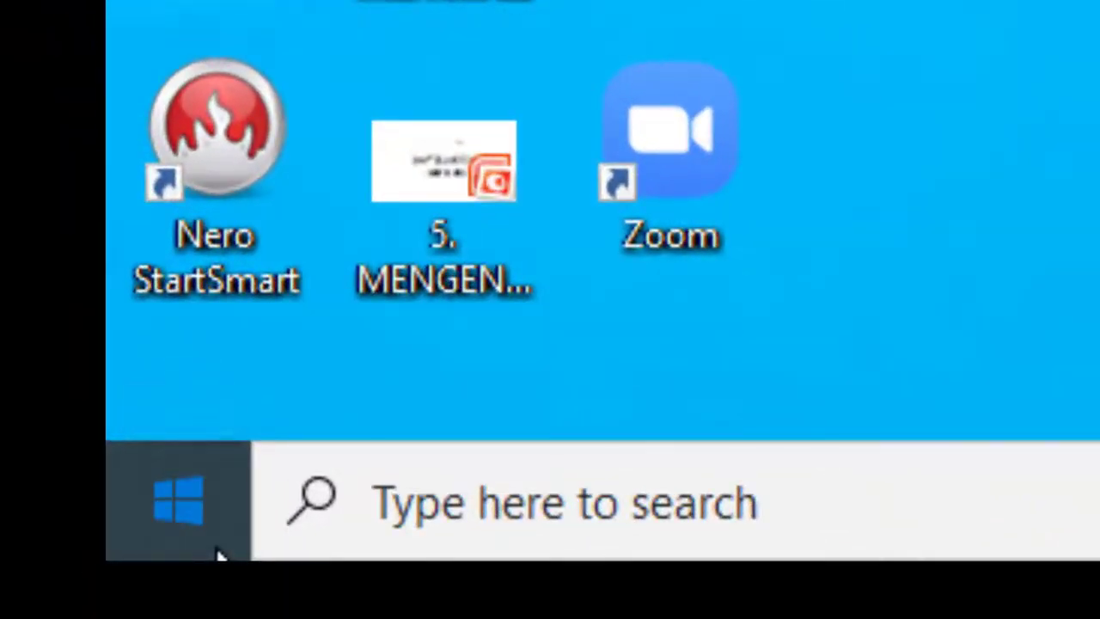
click(28, 615)
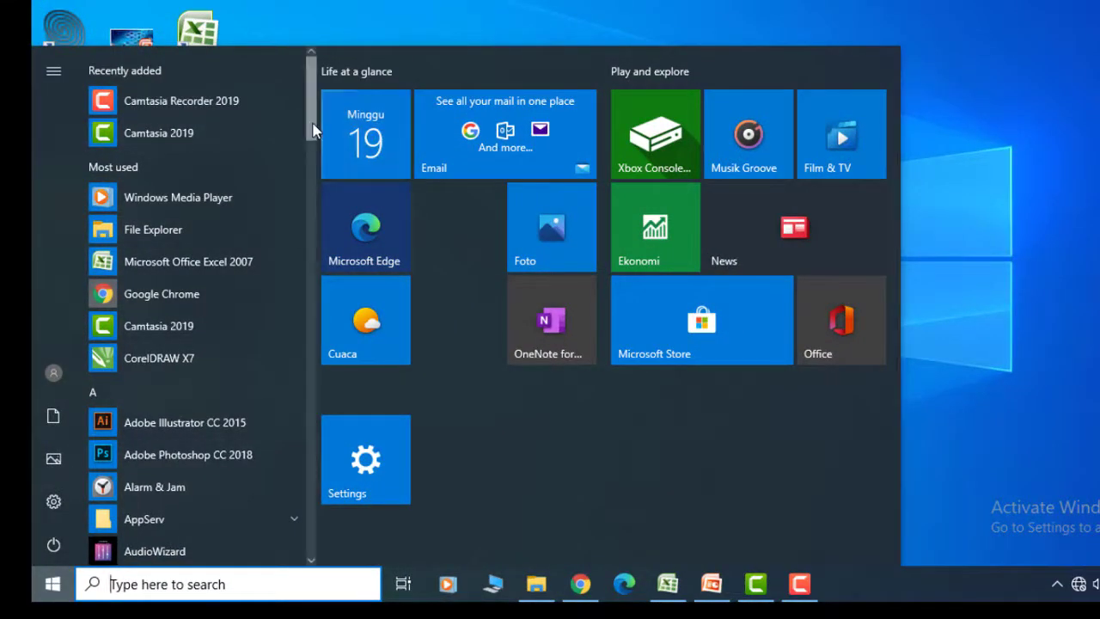
drag(314, 129, 311, 339)
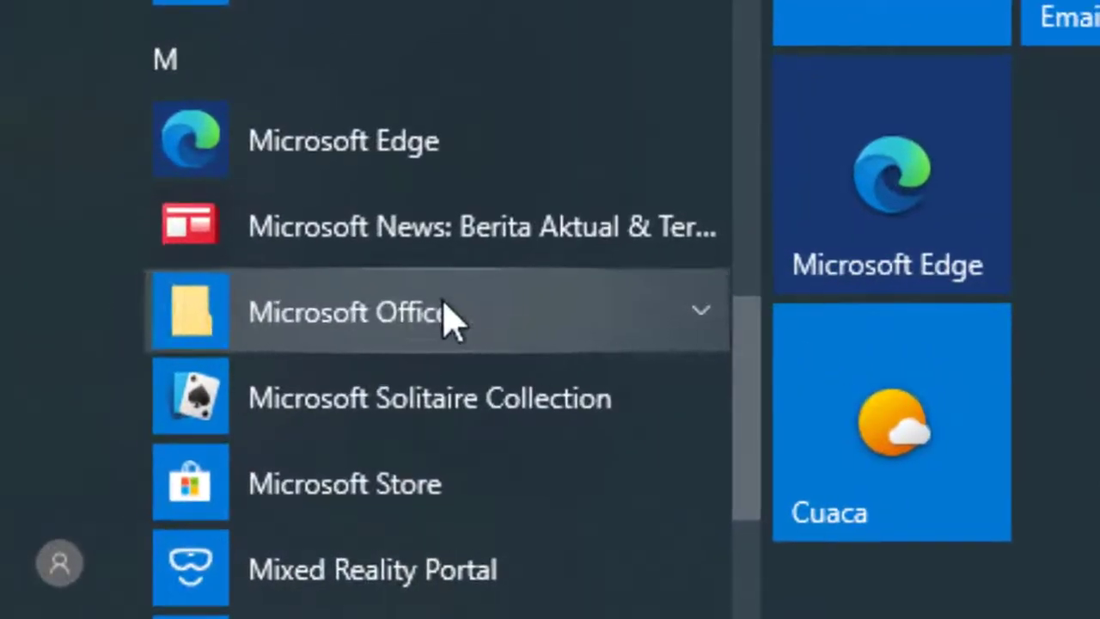
click(278, 321)
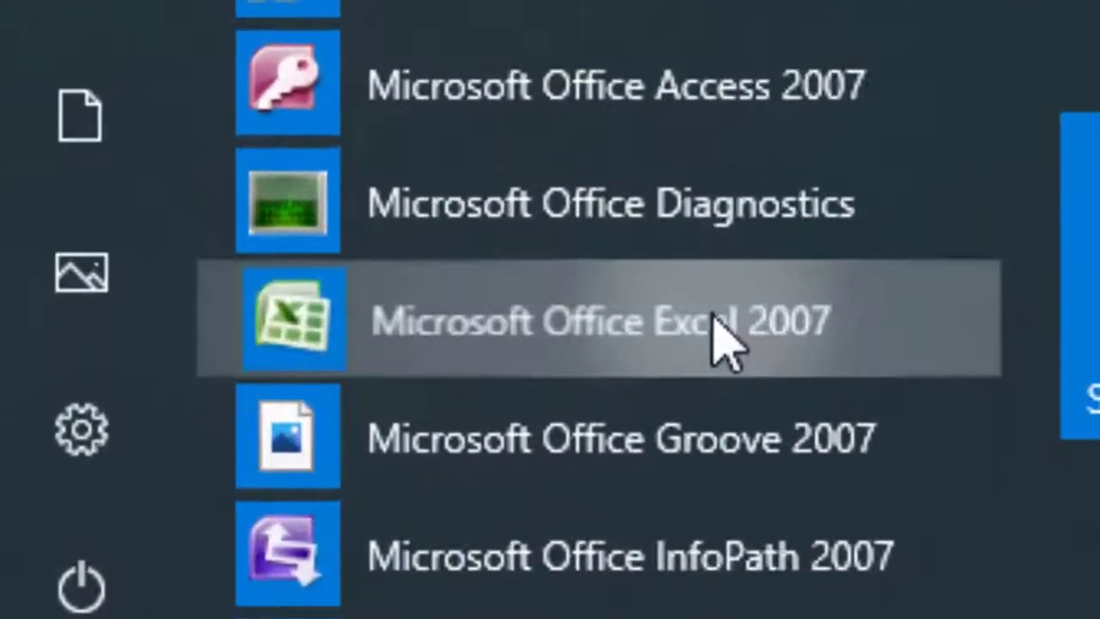
click(646, 359)
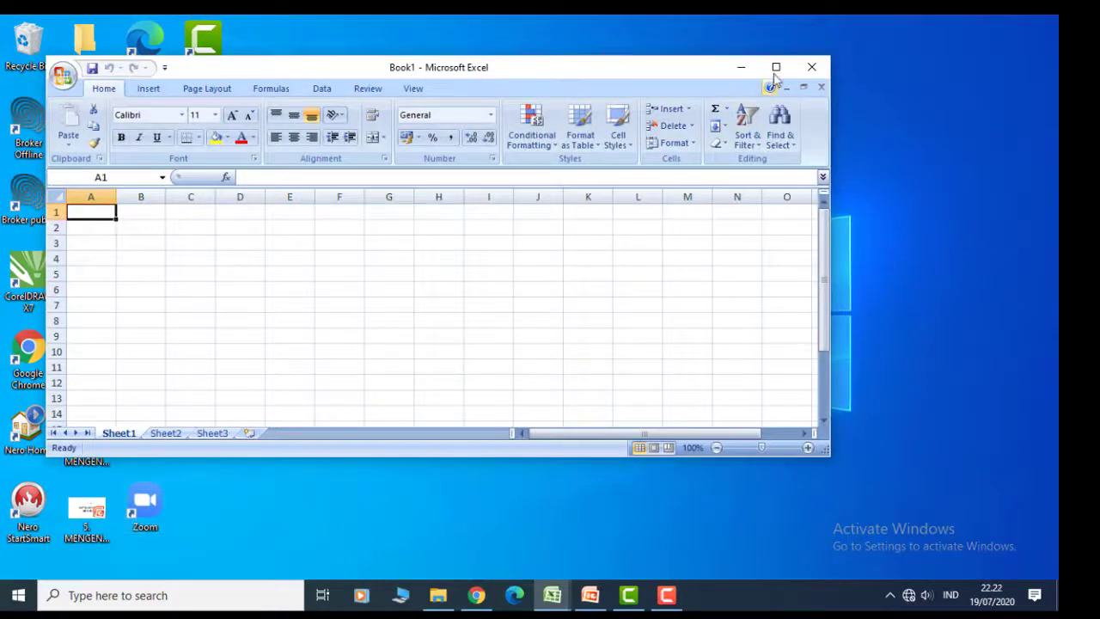
click(777, 68)
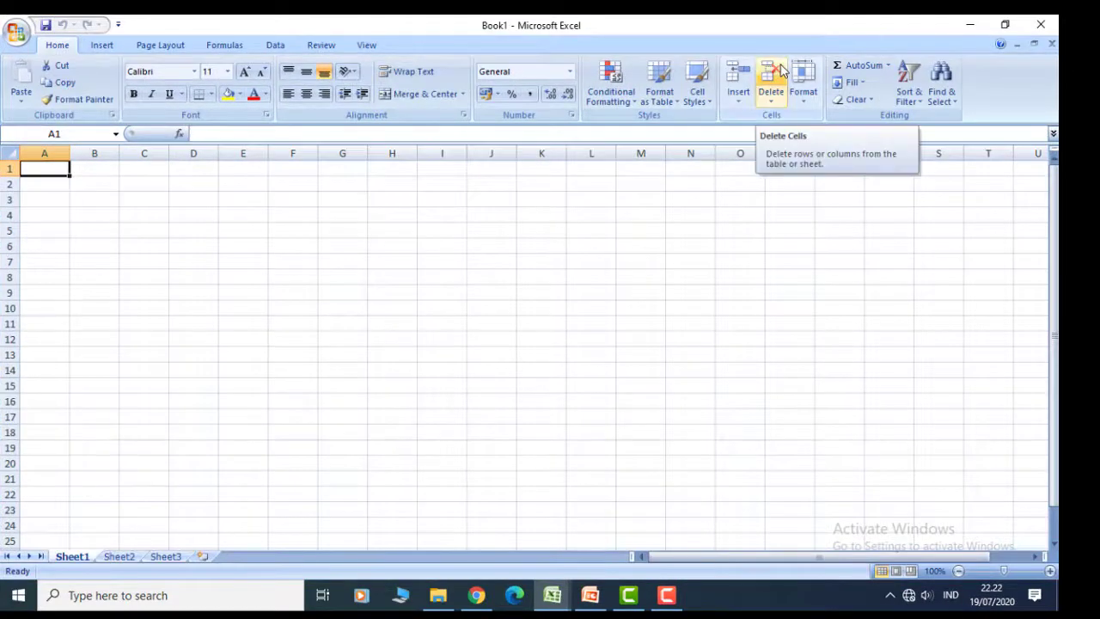
- Return to the MATERI DASAR PENJUMLAHAN workbook and examine the operator legend under Rumus Untuk Menghitung and the Catatan note
click(572, 232)
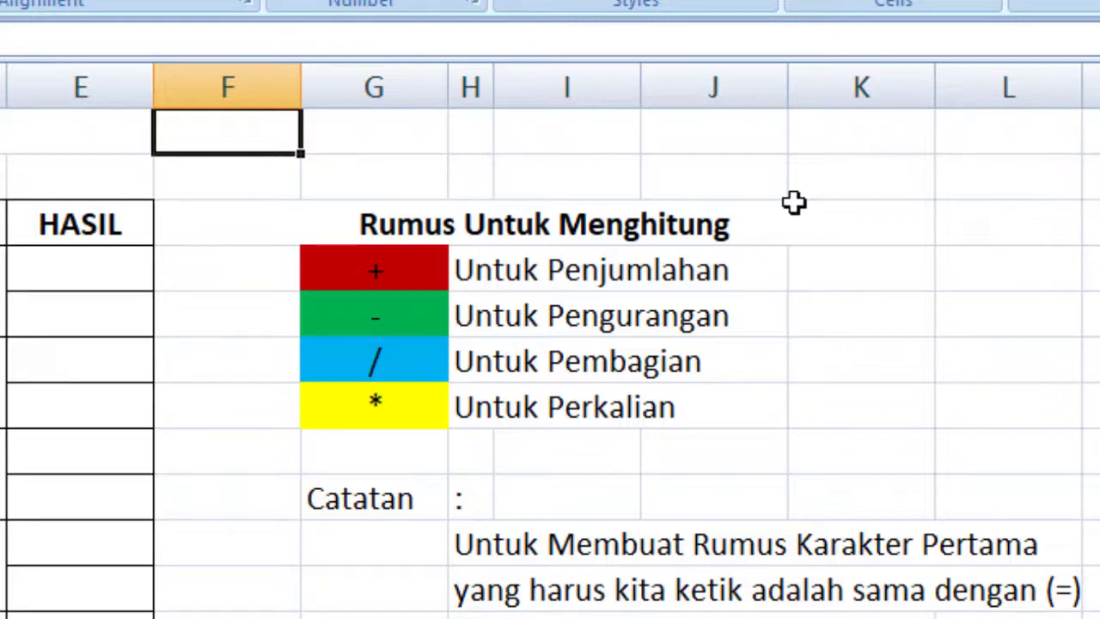
click(421, 279)
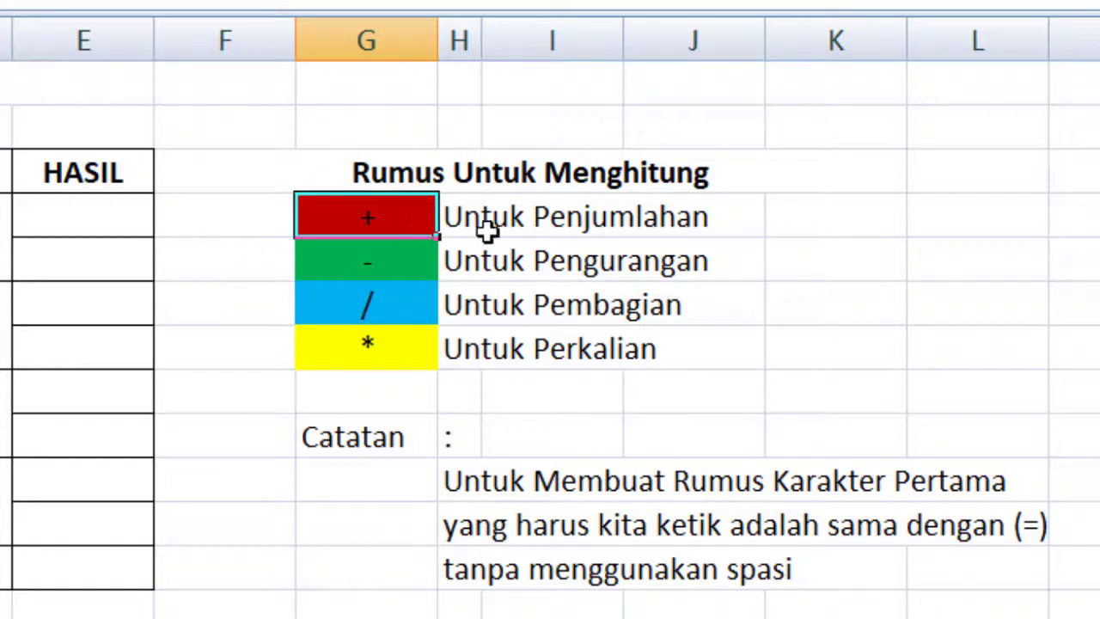
click(524, 222)
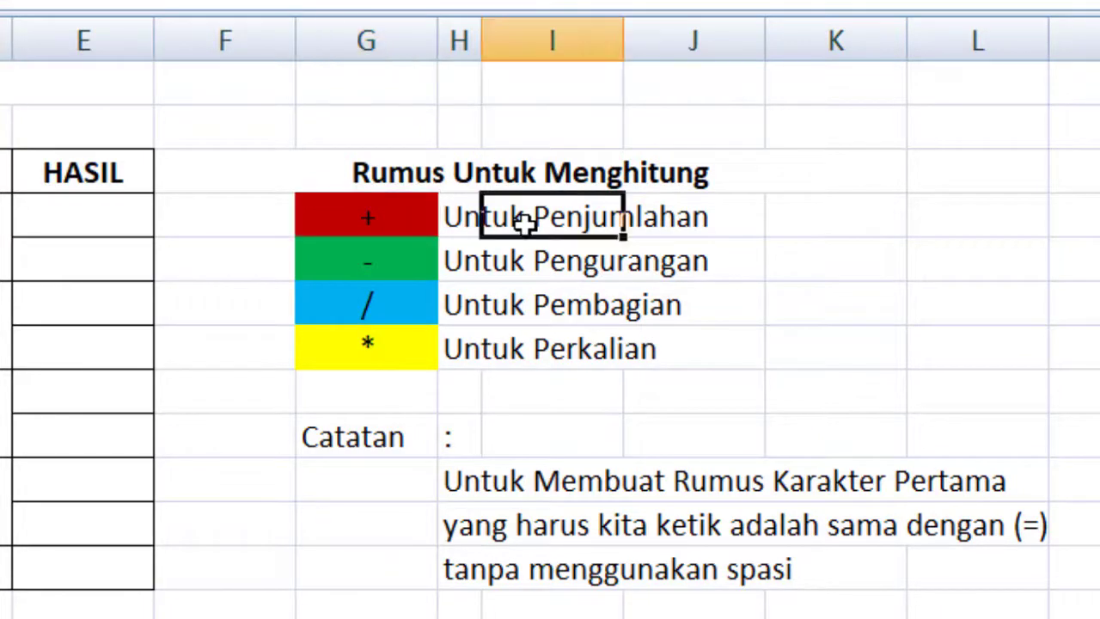
click(454, 218)
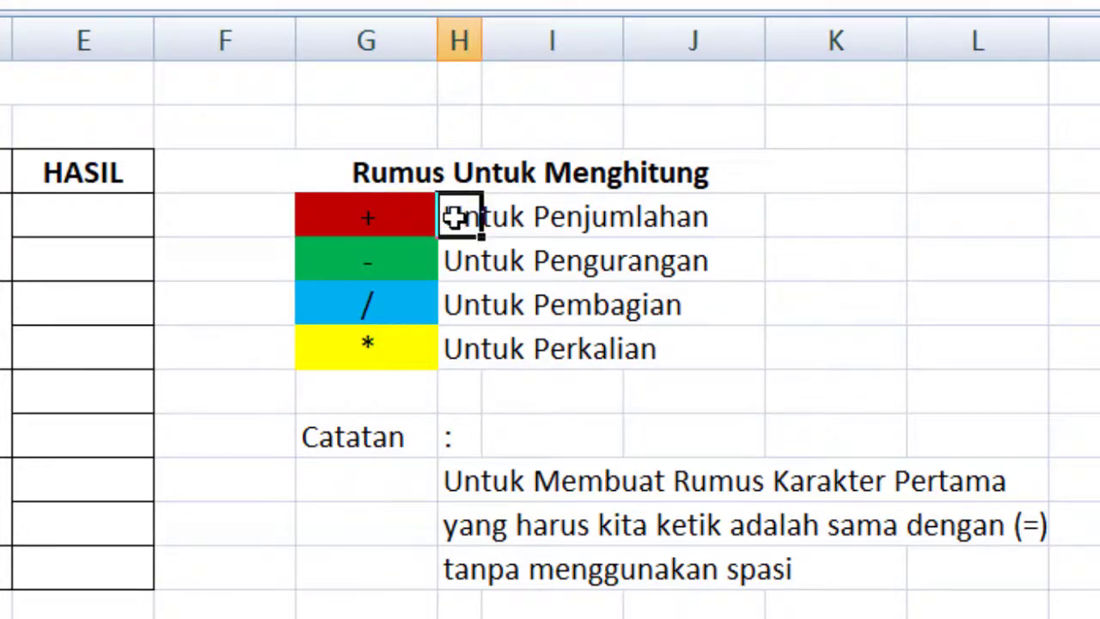
click(355, 268)
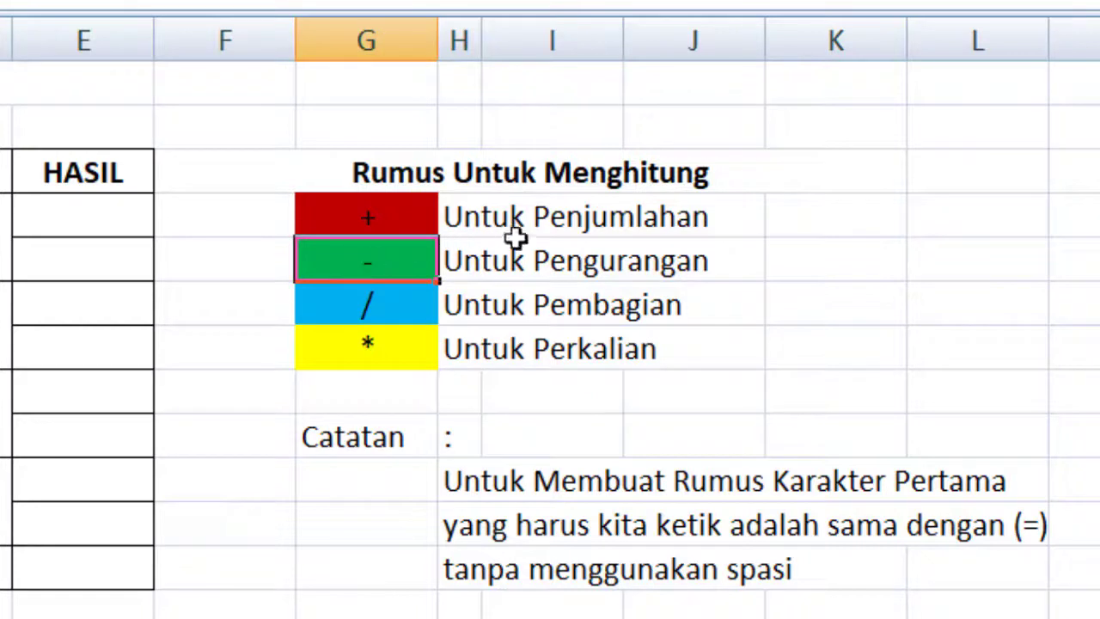
click(465, 261)
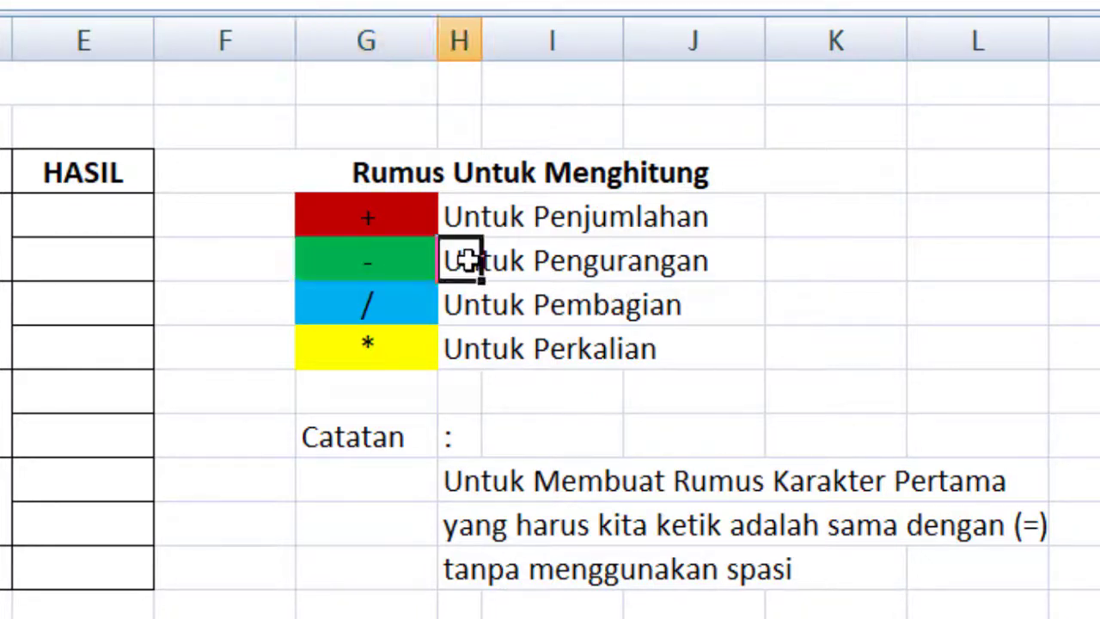
click(359, 307)
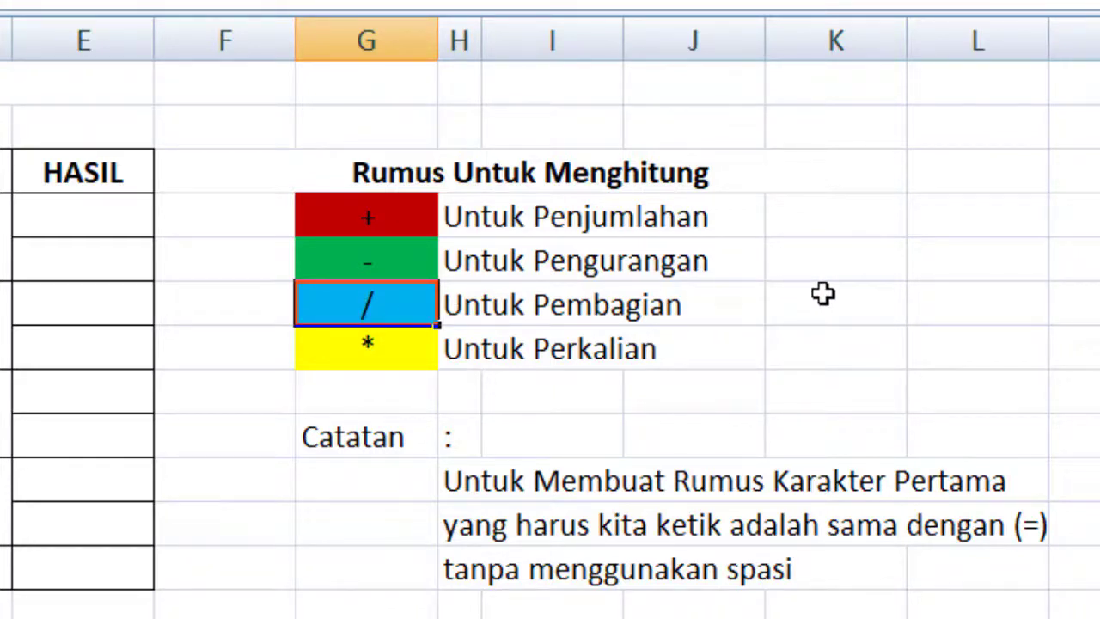
click(342, 215)
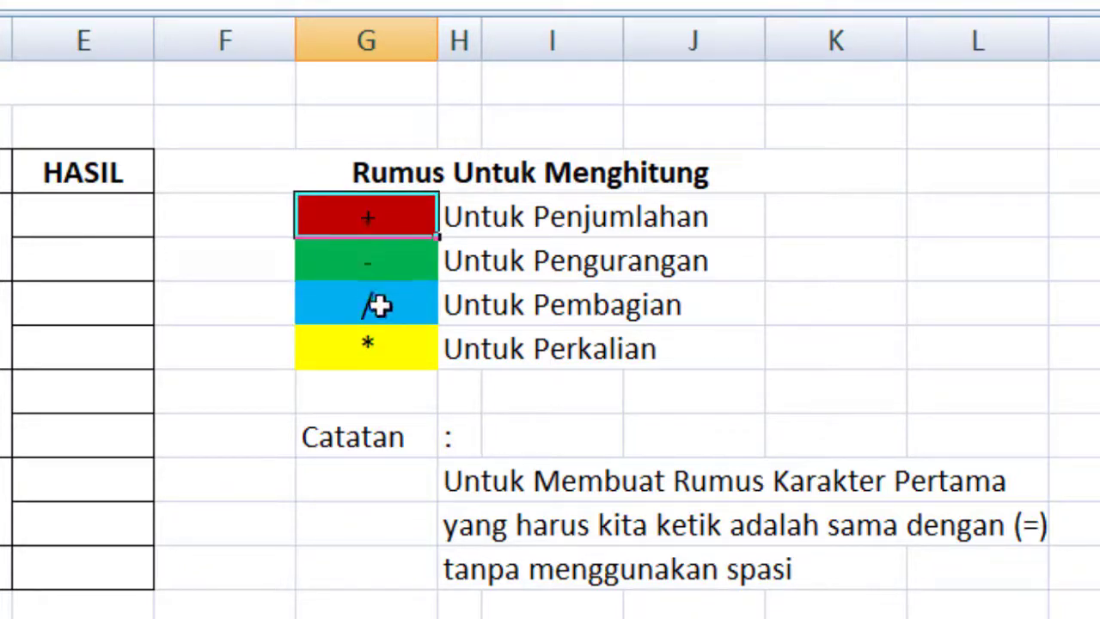
click(378, 305)
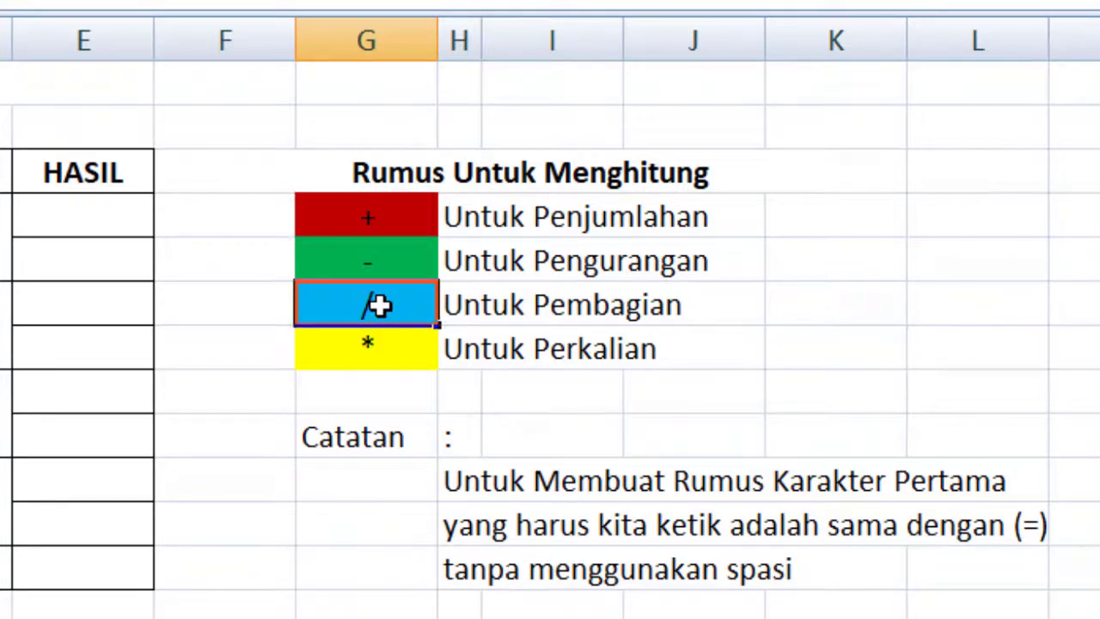
click(368, 350)
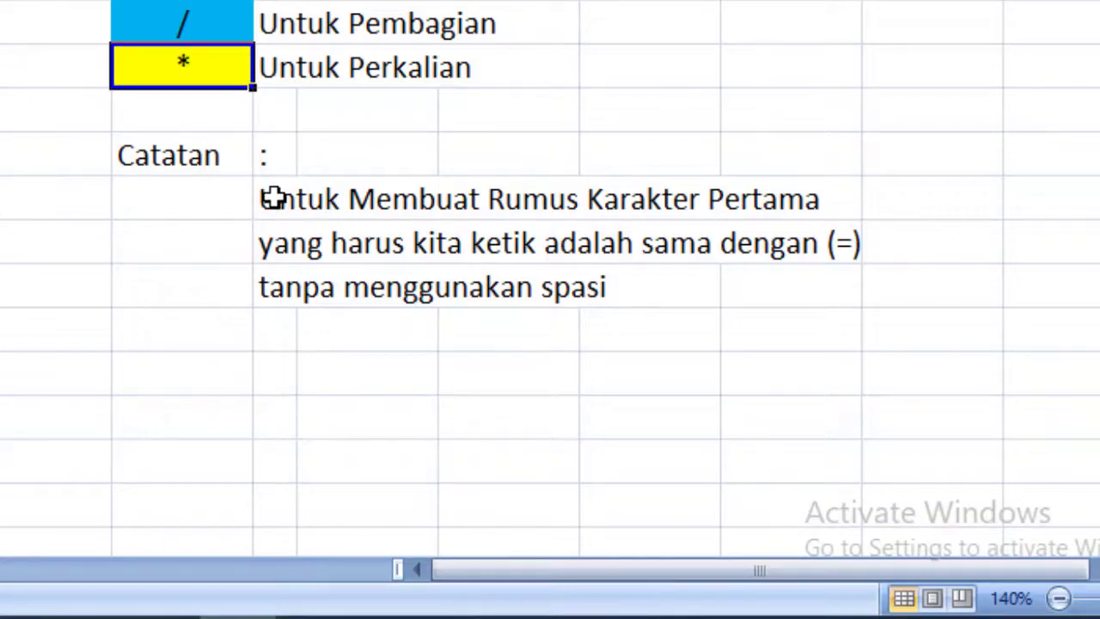
drag(273, 198, 626, 214)
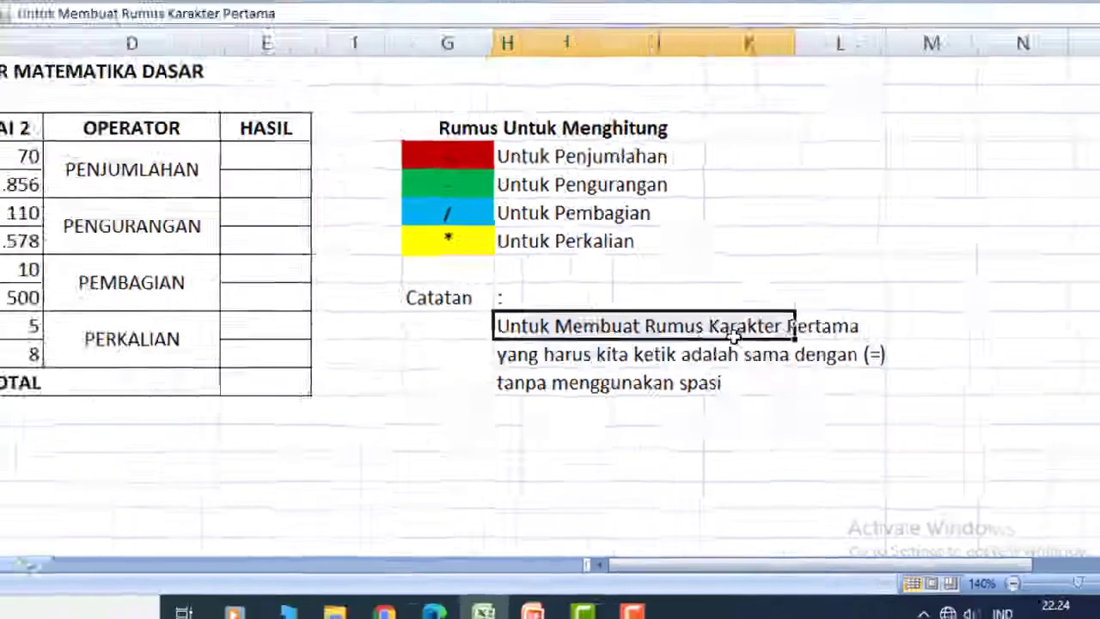
drag(733, 335, 843, 382)
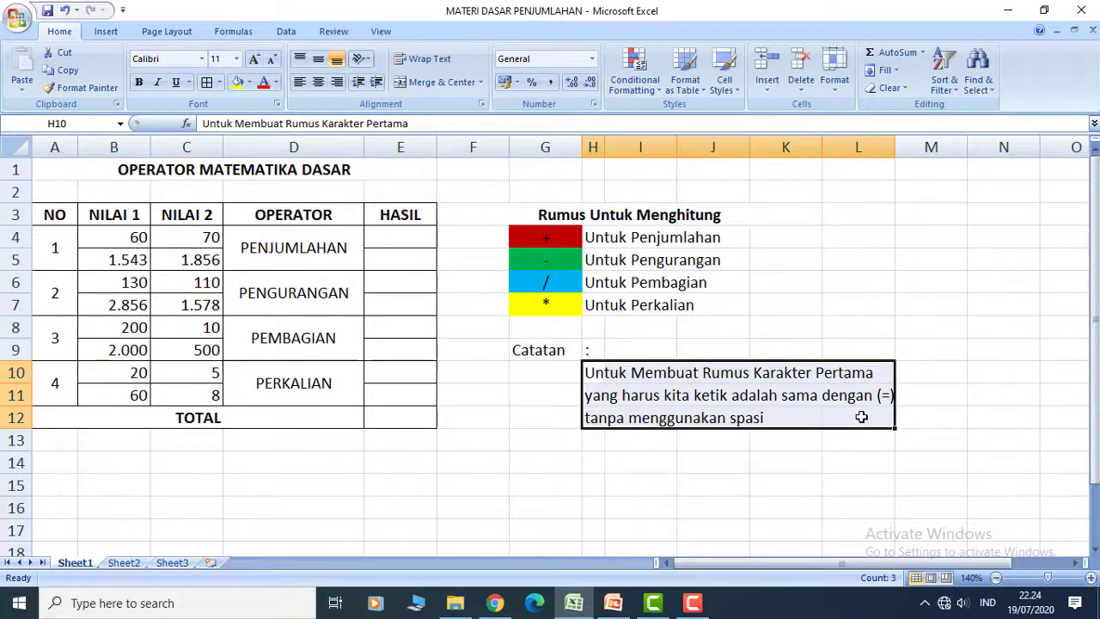
- Widen the HASIL column E slightly
click(400, 237)
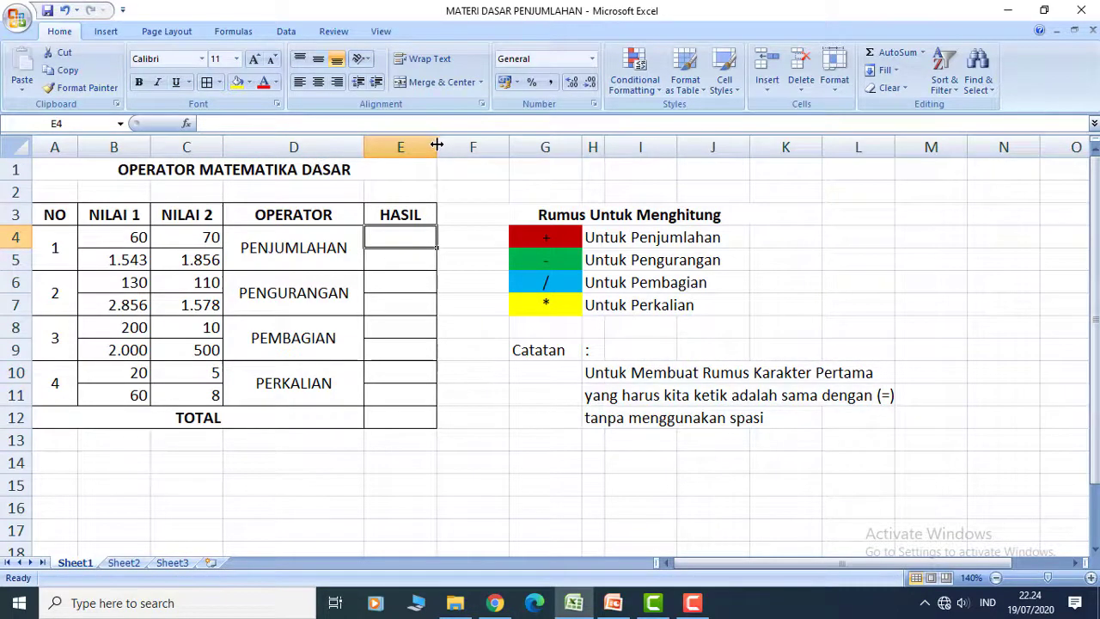
drag(437, 148, 468, 148)
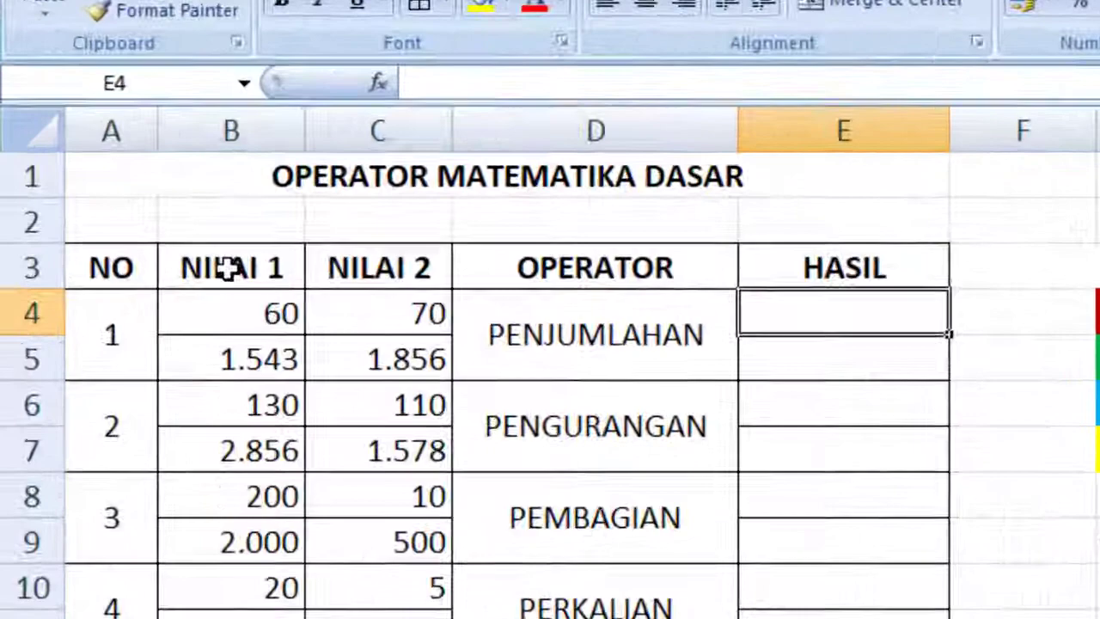
- Review the NILAI 1 and NILAI 2 headings and the first pair of values in B4 and C4
click(113, 216)
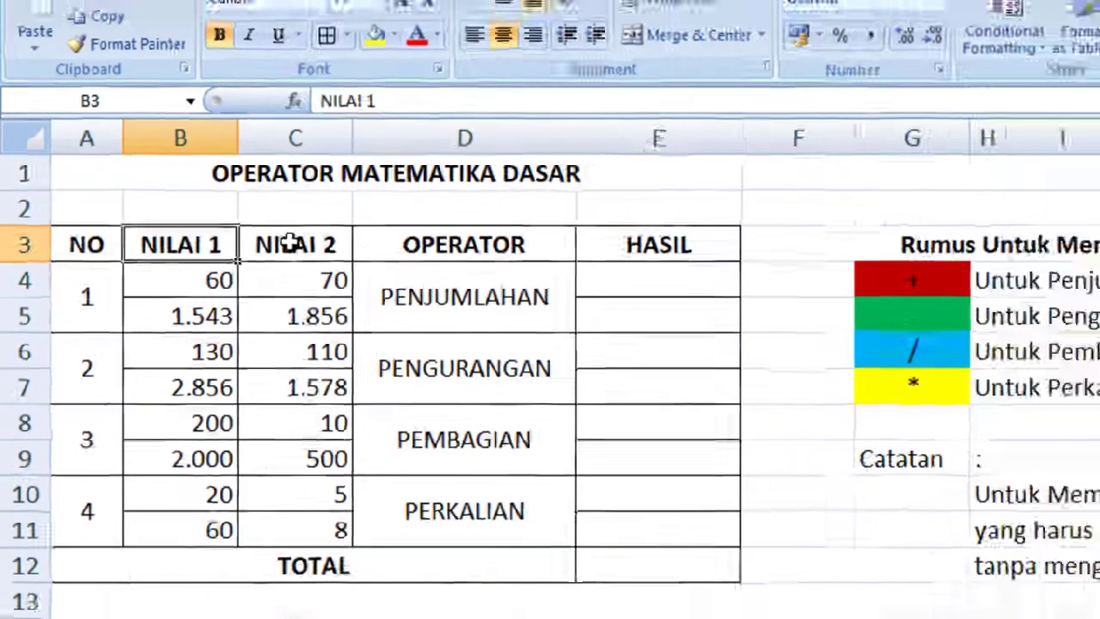
click(340, 267)
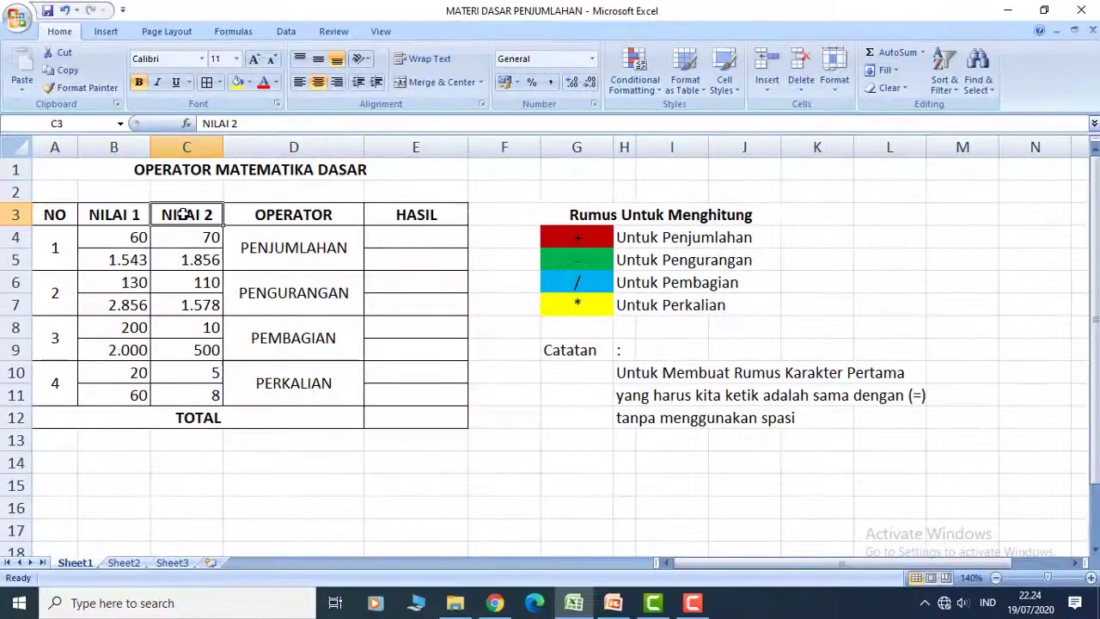
click(120, 236)
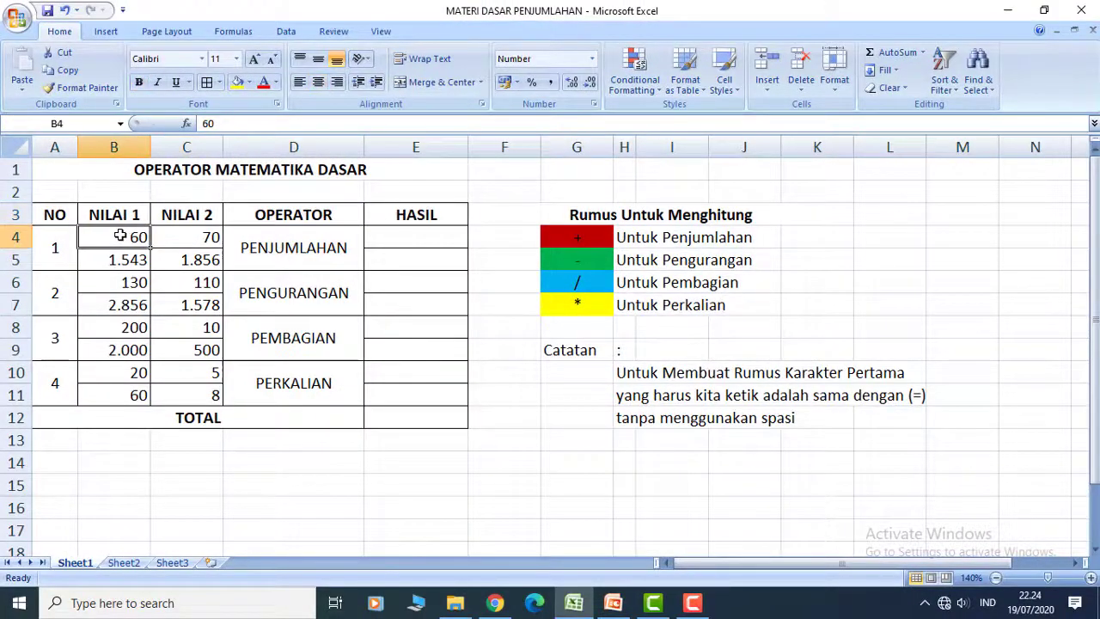
click(188, 238)
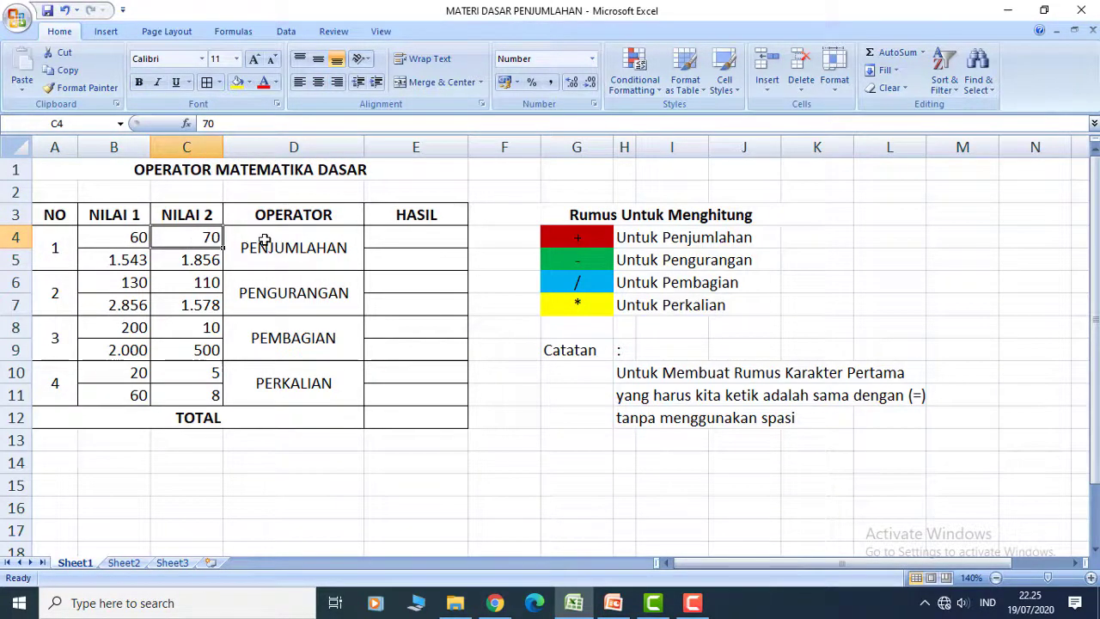
- Enter the addition formula =B4+C4 in cell E4 of the HASIL column and reselect that cell
click(403, 239)
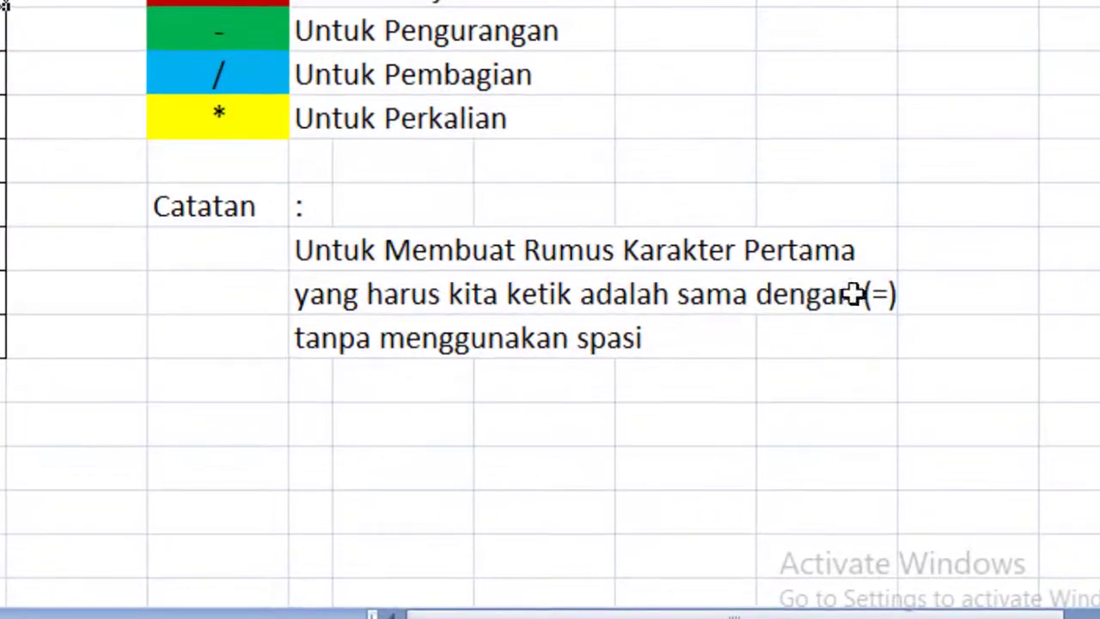
click(730, 290)
click(41, 50)
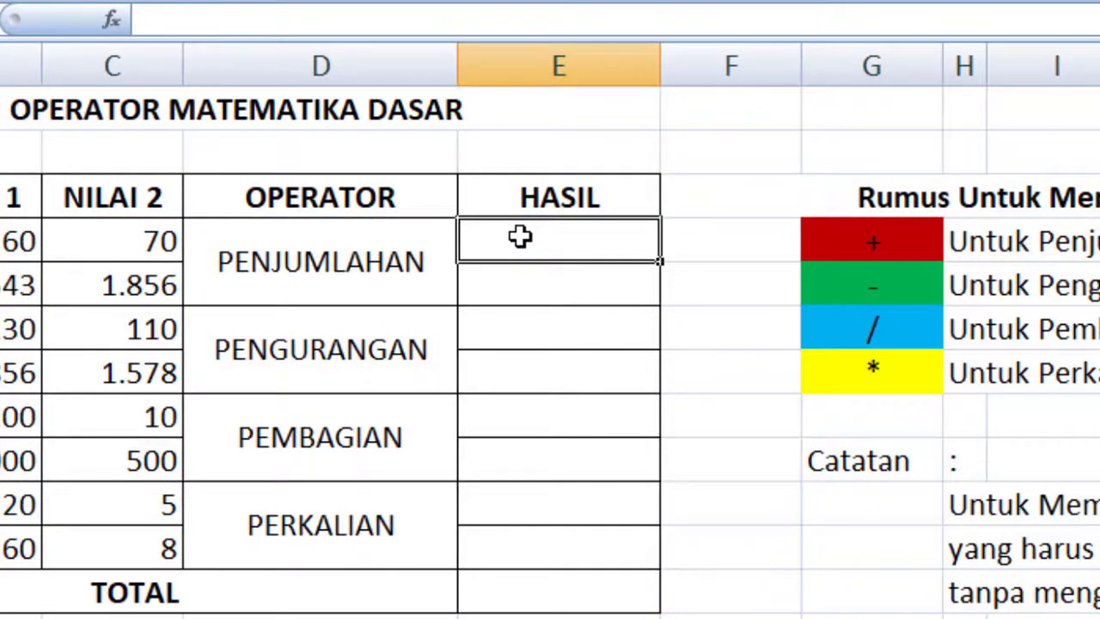
text(=)
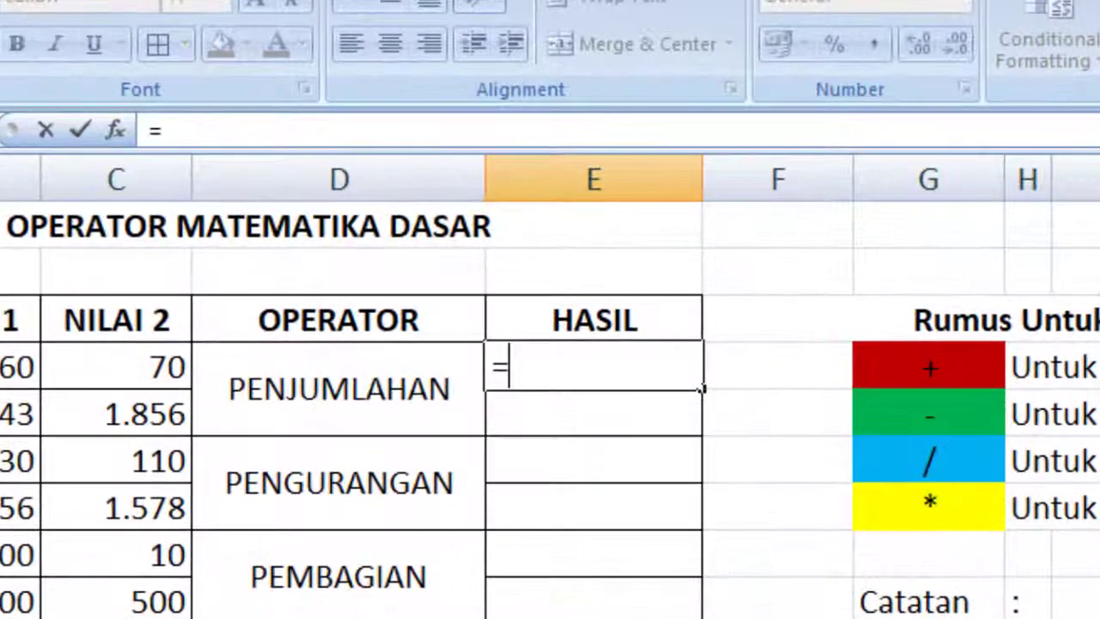
click(21, 367)
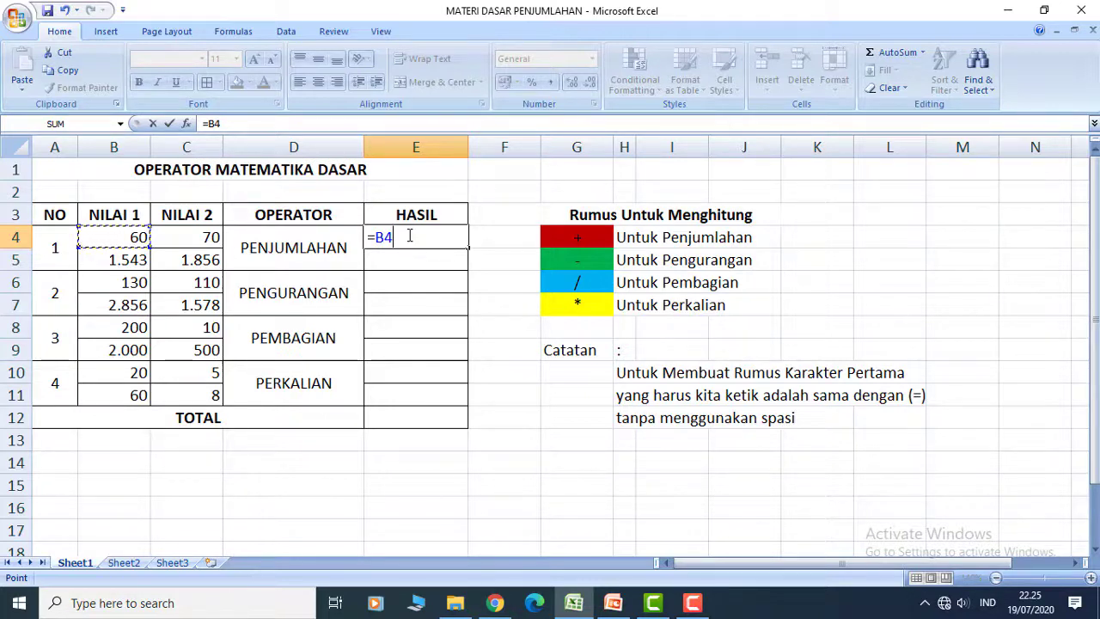
text(+)
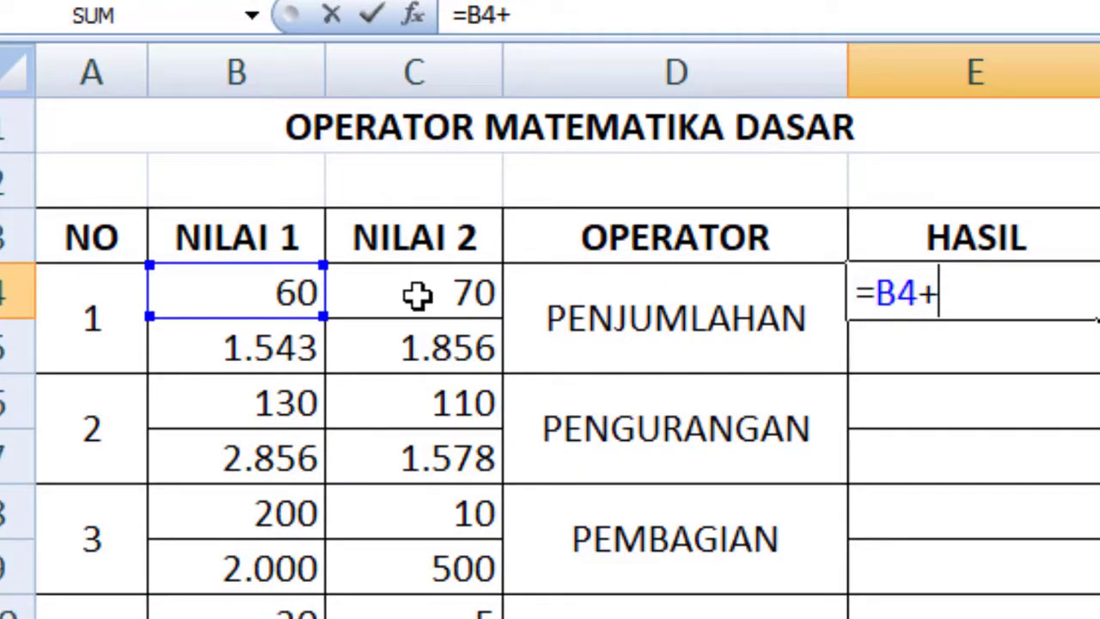
click(420, 295)
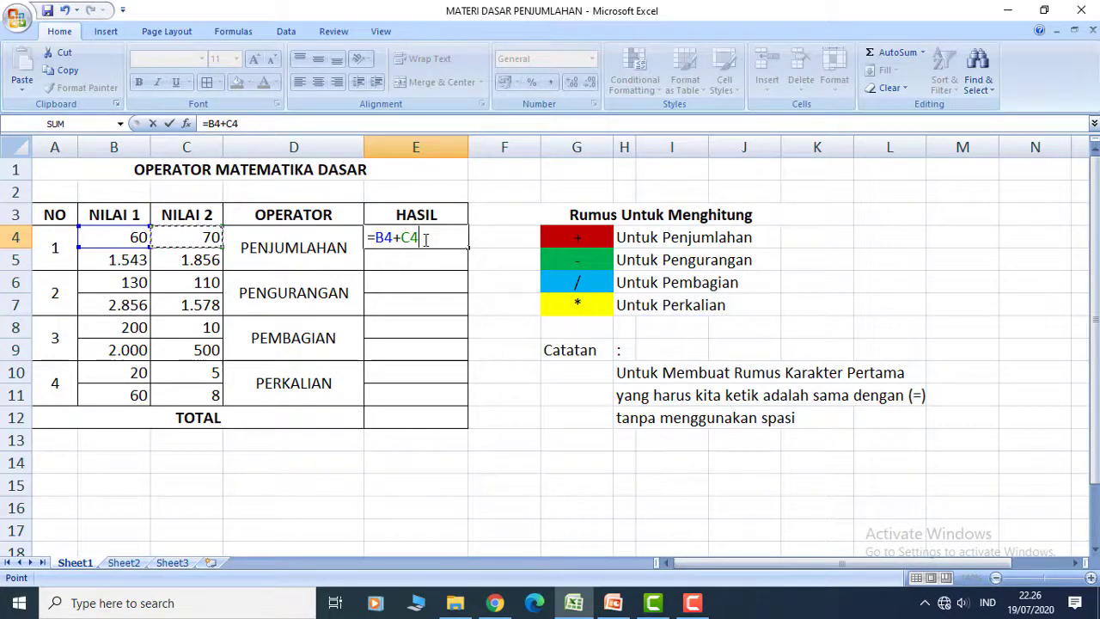
key(Return)
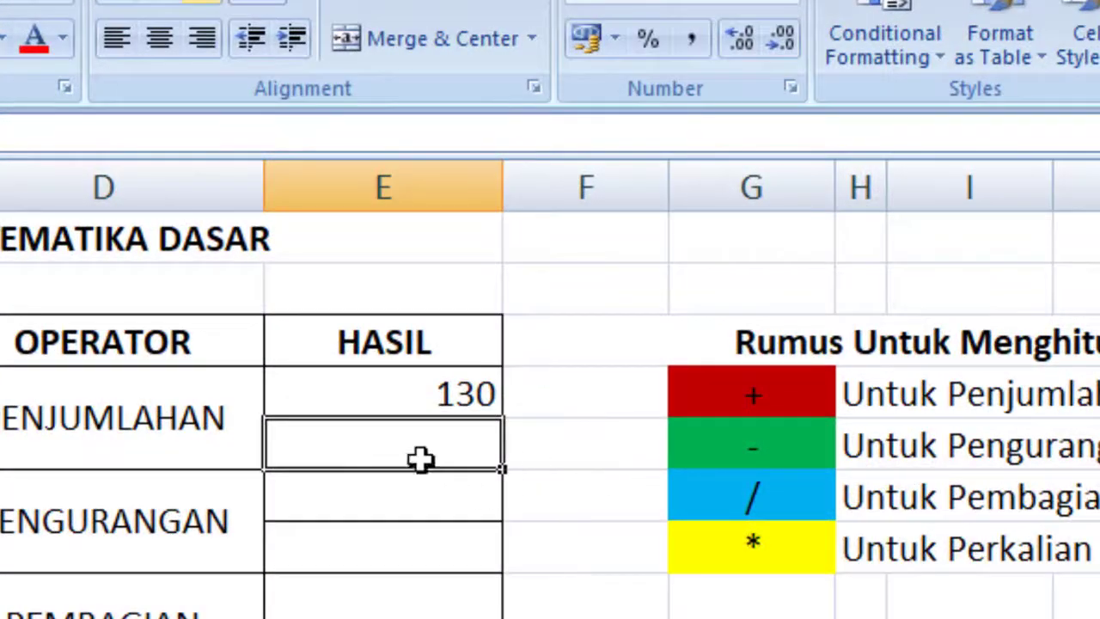
click(360, 394)
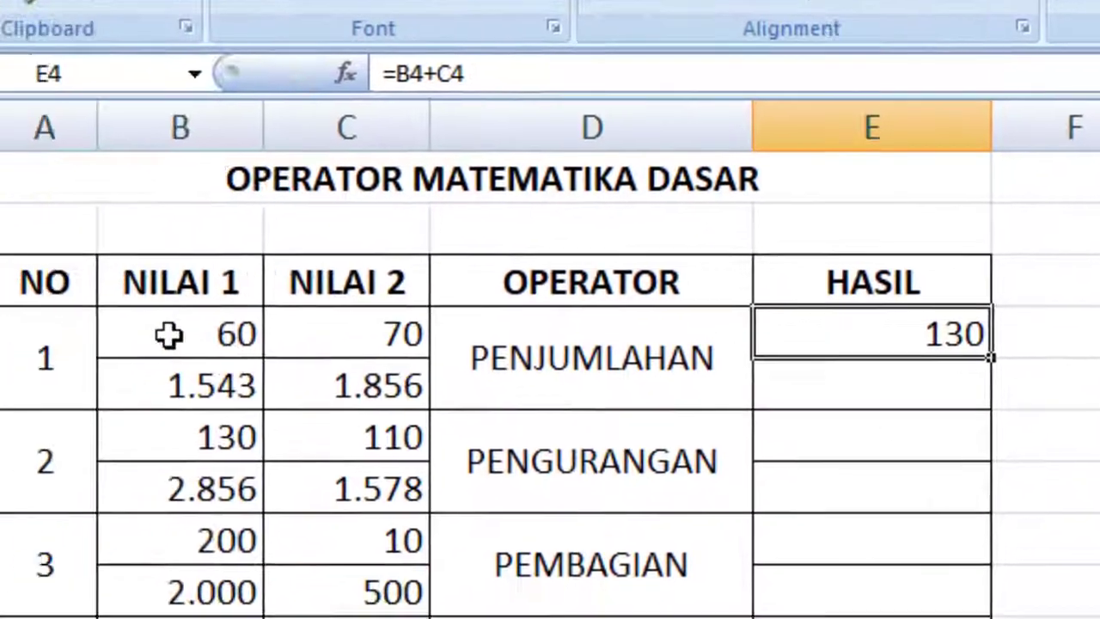
- Recheck the first pair of values against the addition formula, set the NILAI 1 value in B4 to 80, and reselect E4
click(167, 332)
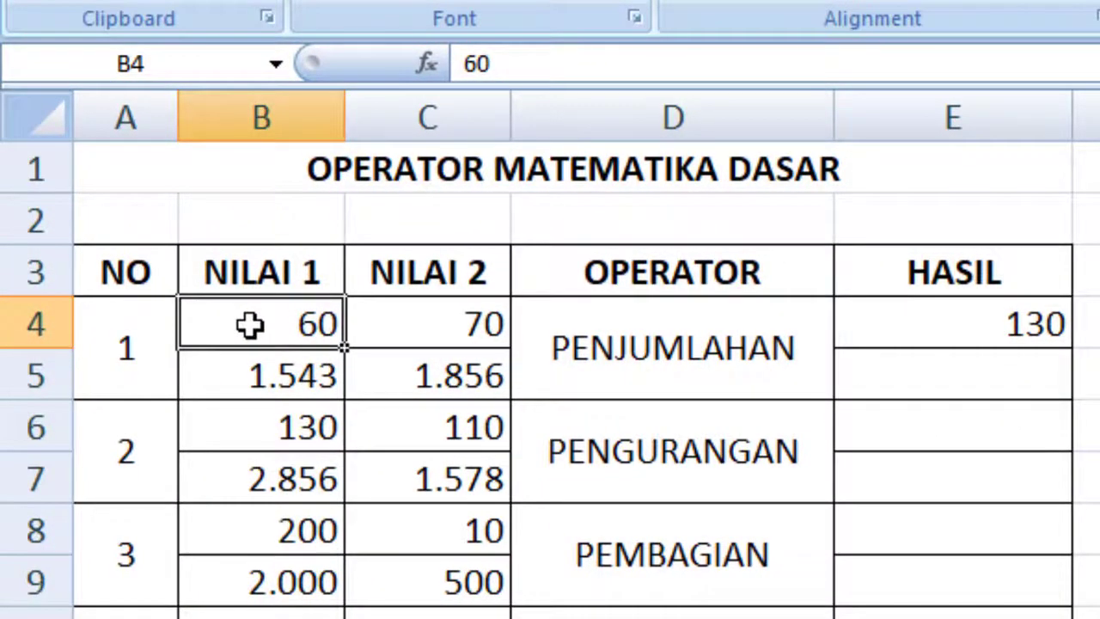
click(441, 318)
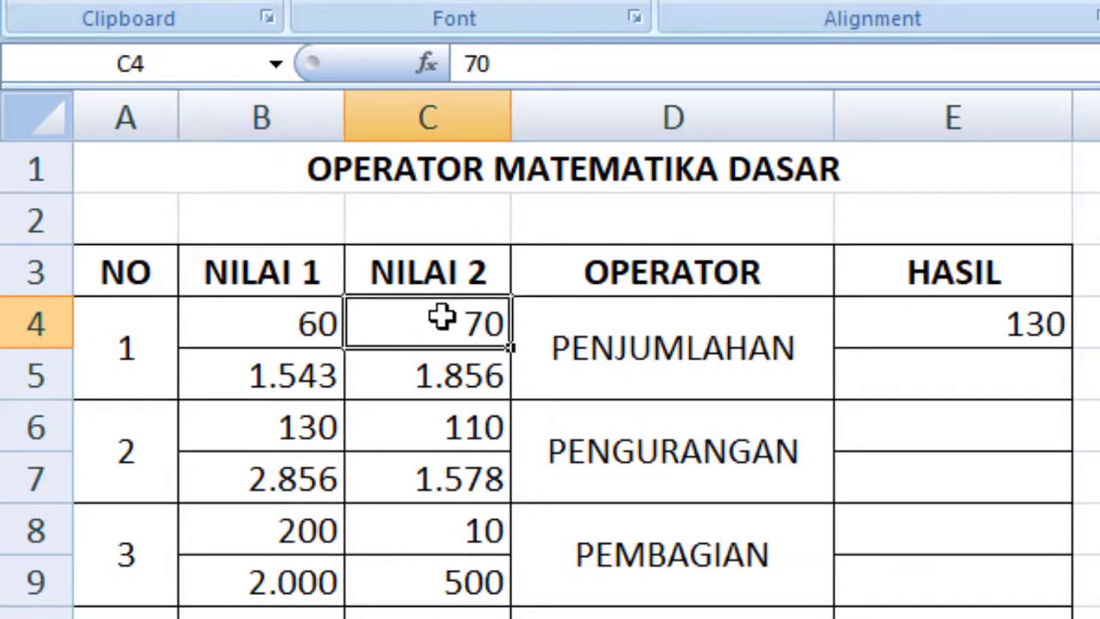
click(992, 316)
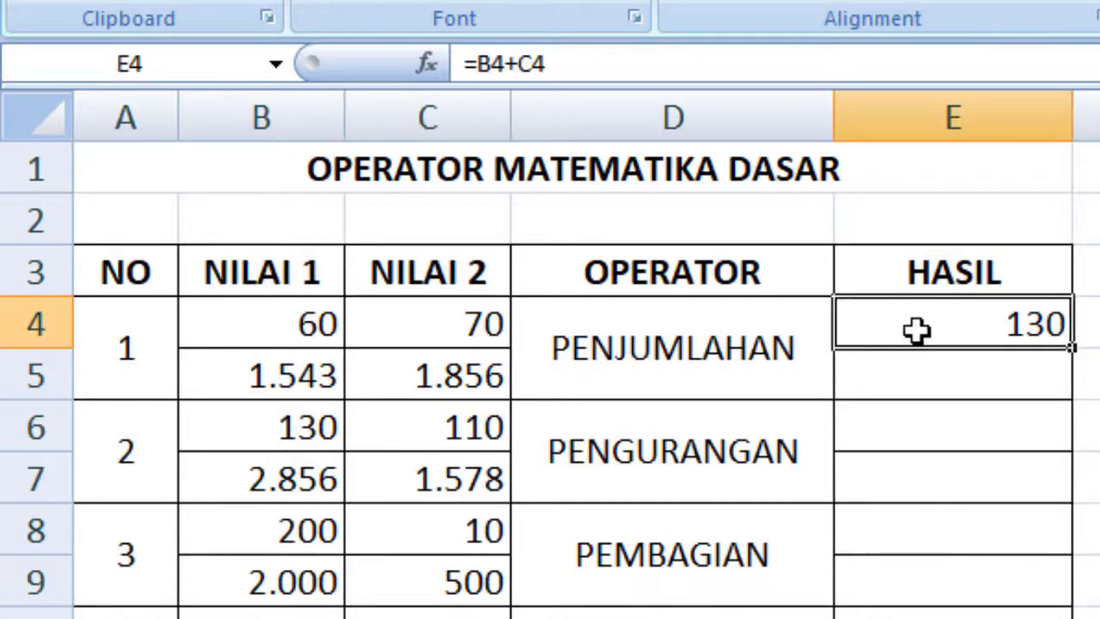
click(214, 323)
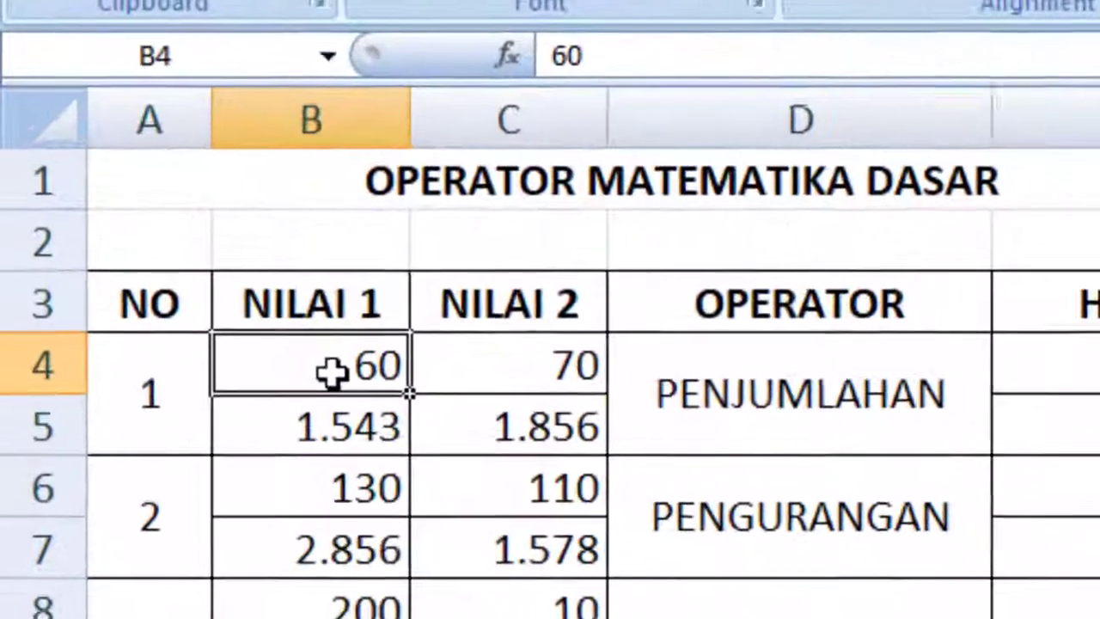
text(8)
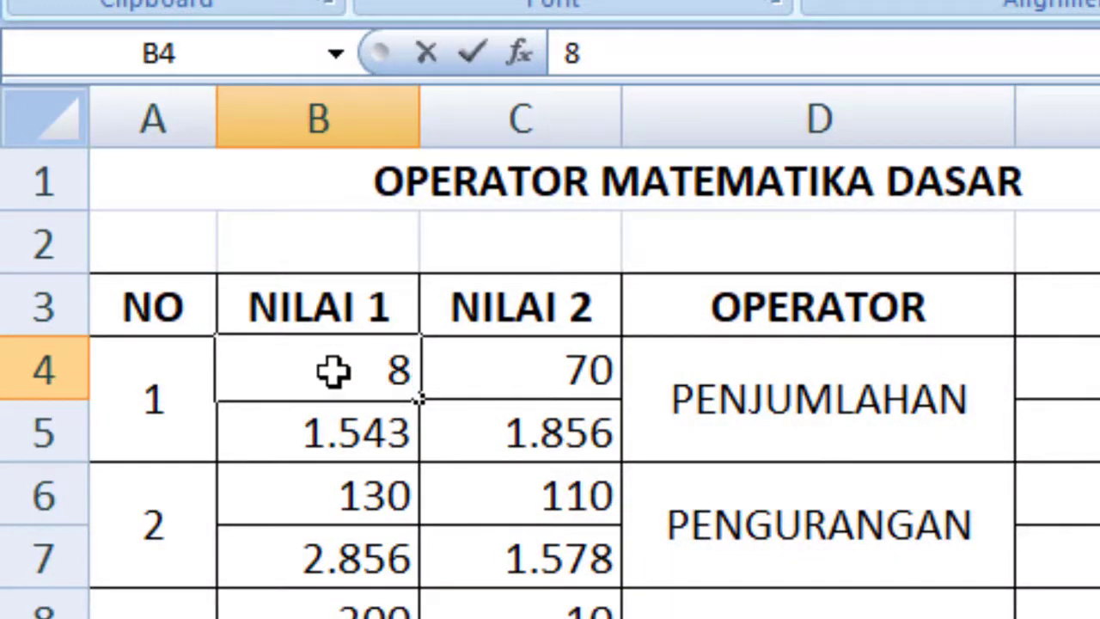
text(0)
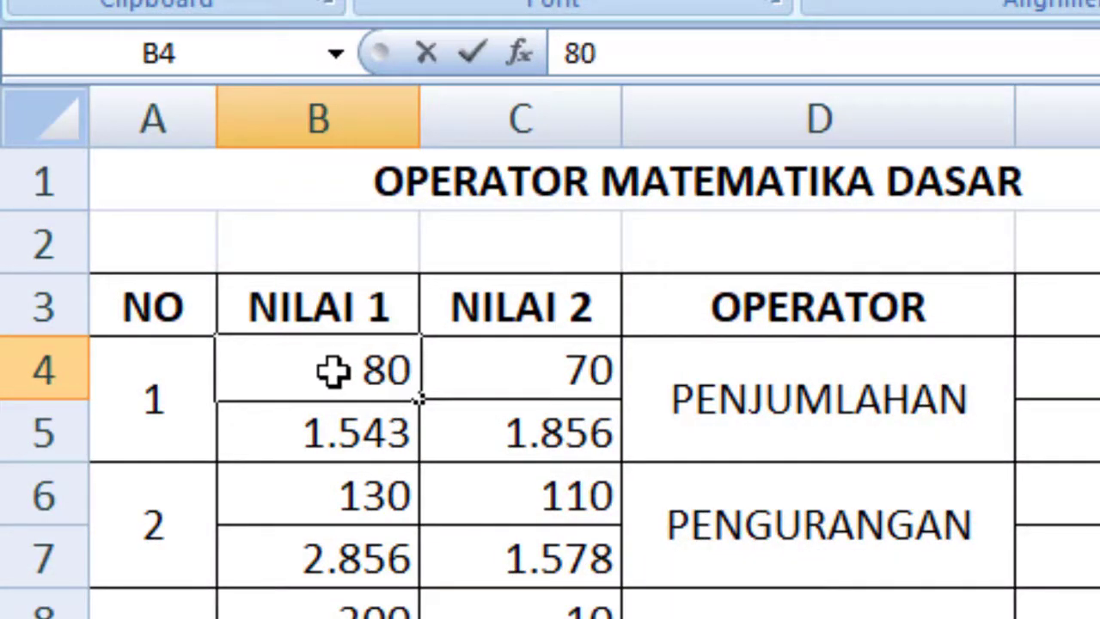
click(1082, 382)
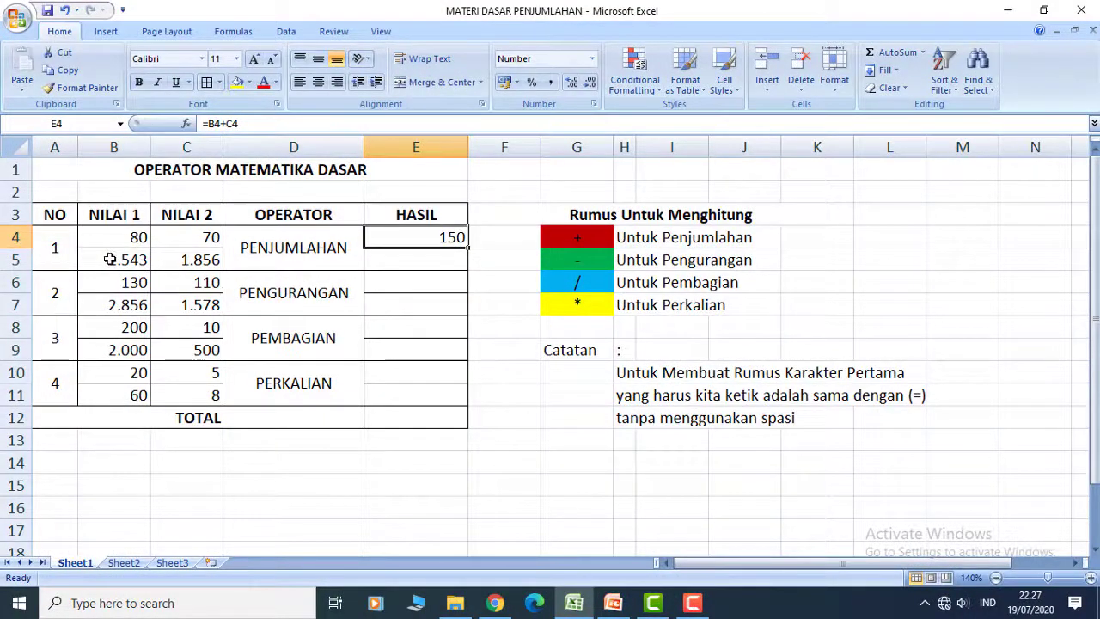
- Enter the addition formula =B5+C5 in cell E5 for the second PENJUMLAHAN row and reselect that cell
click(110, 259)
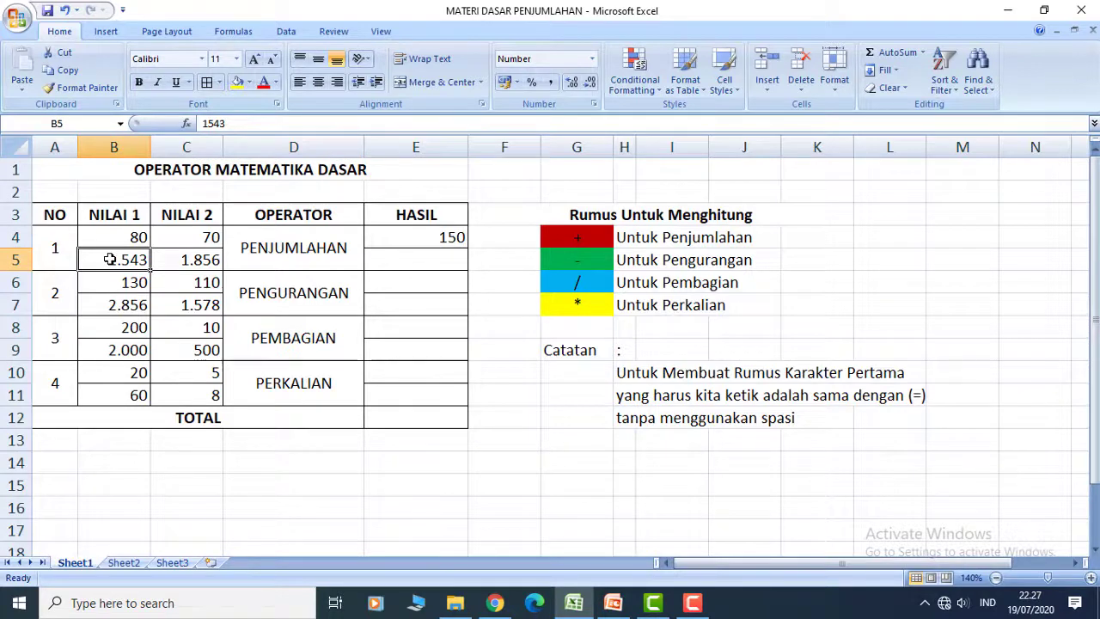
click(177, 259)
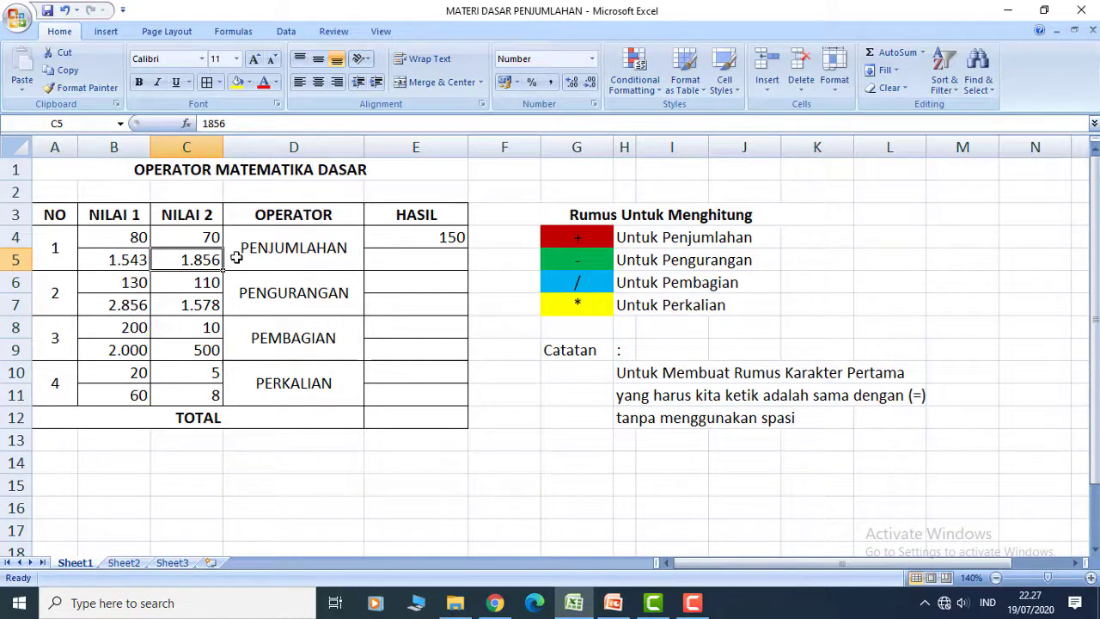
click(409, 260)
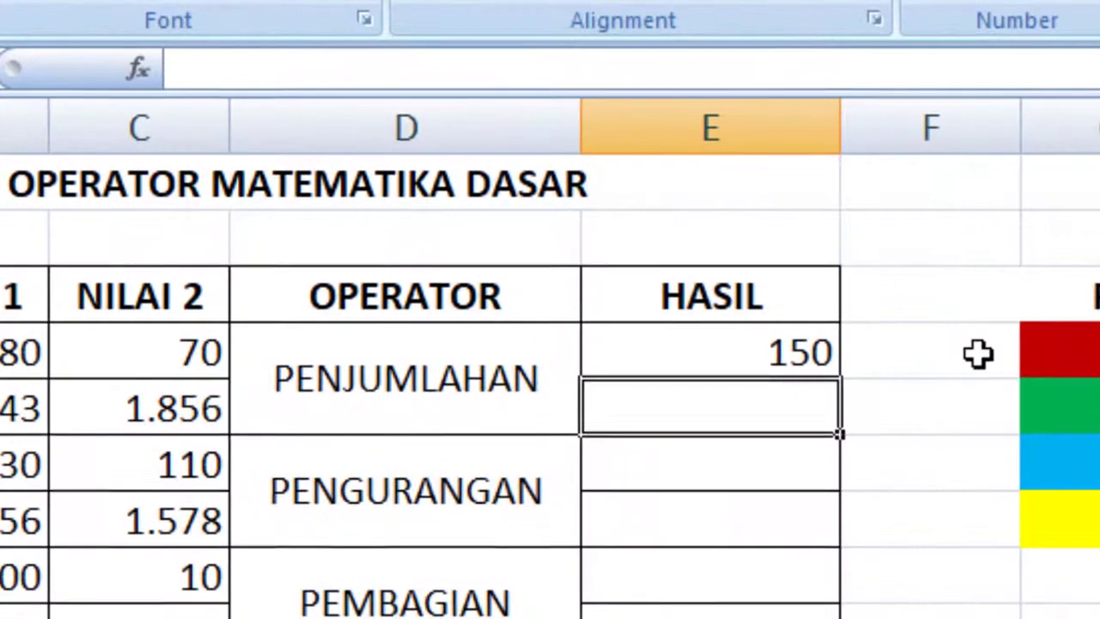
text(=)
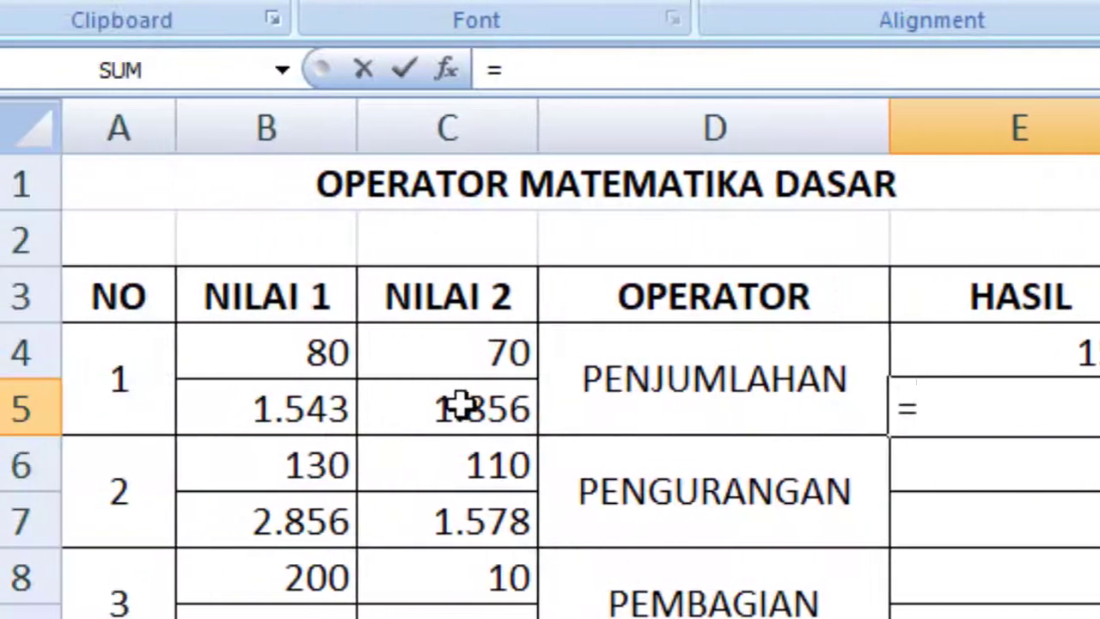
click(242, 414)
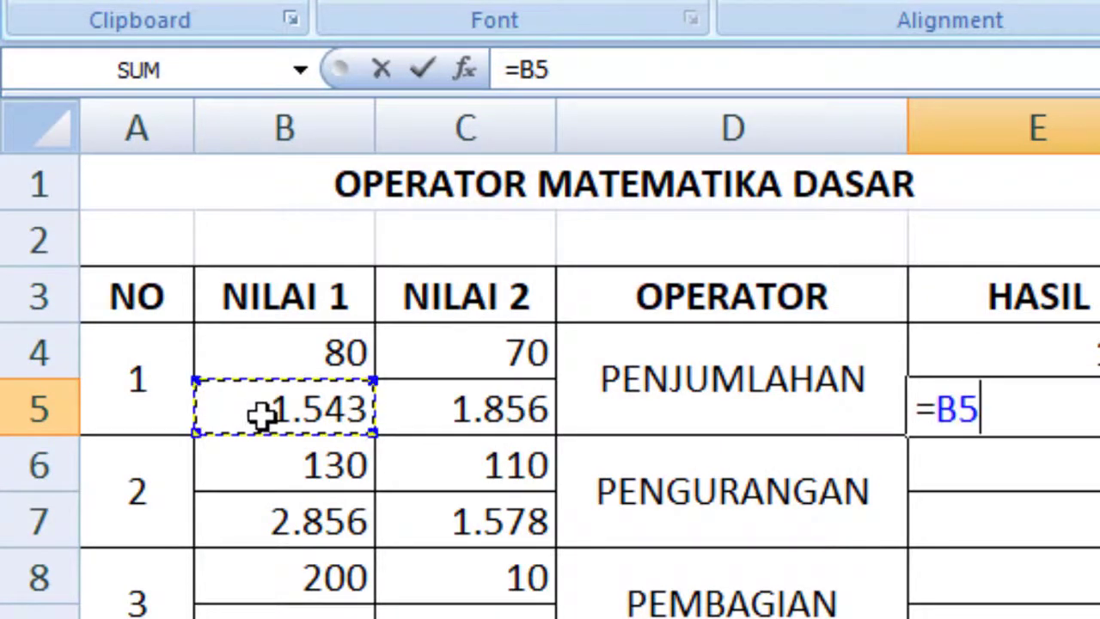
text(+)
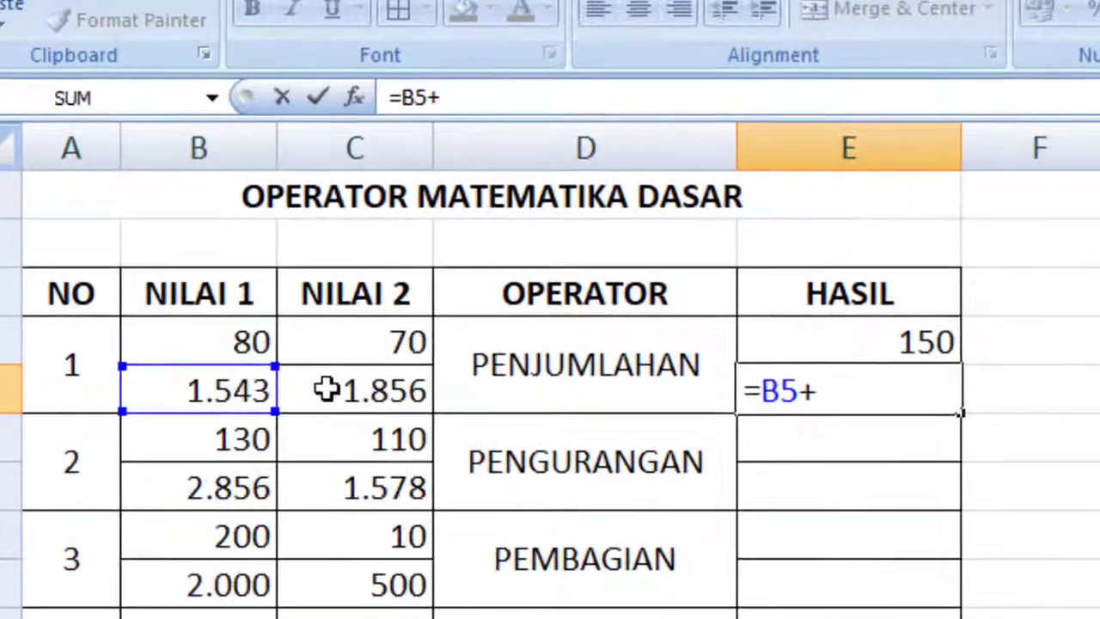
click(418, 391)
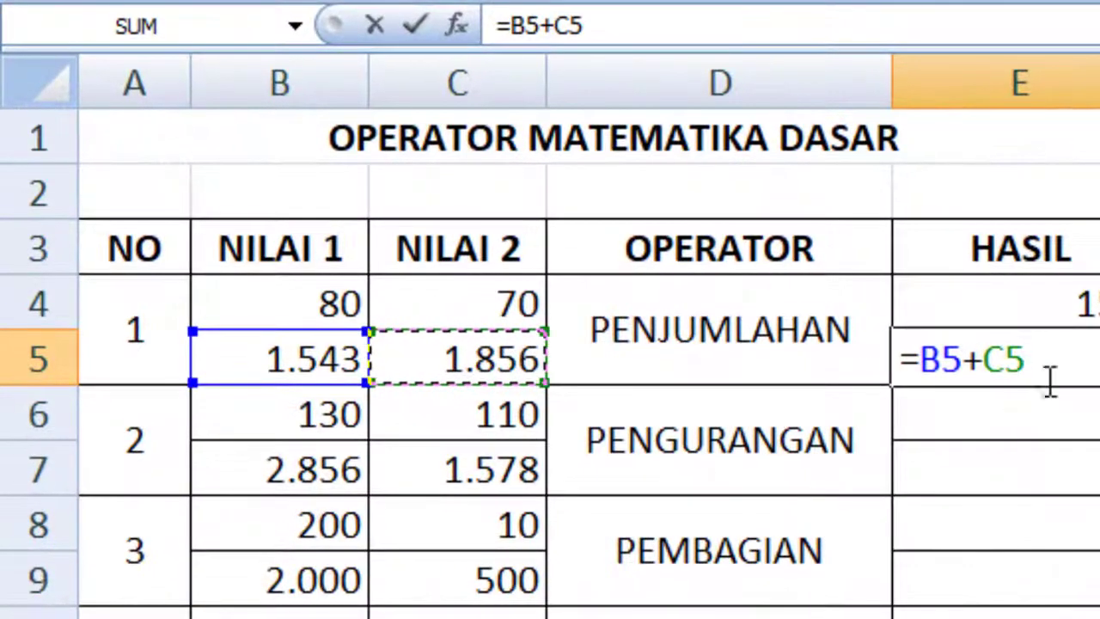
key(Return)
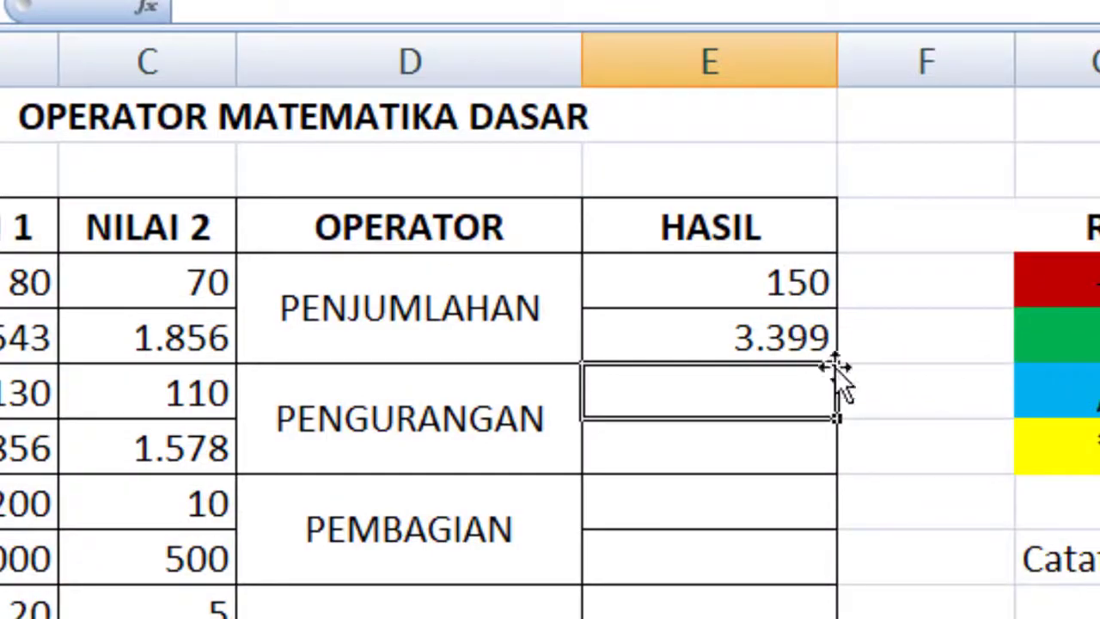
click(771, 339)
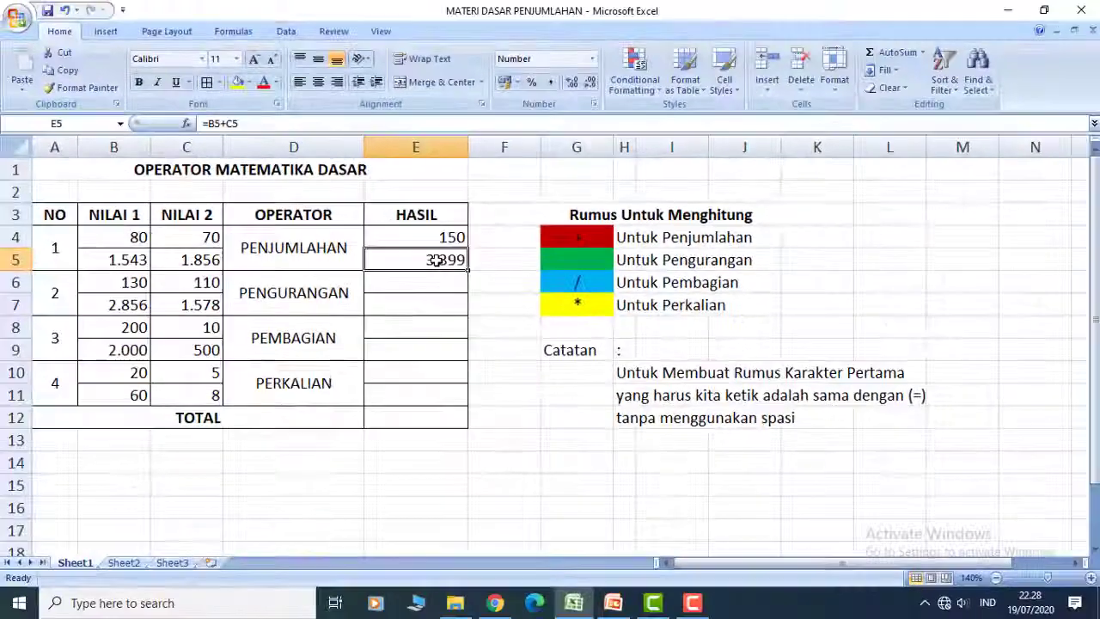
- Enter the subtraction formula =B6-C6 in cell E6, and select E7 to subtract the second PENGURANGAN pair
click(44, 290)
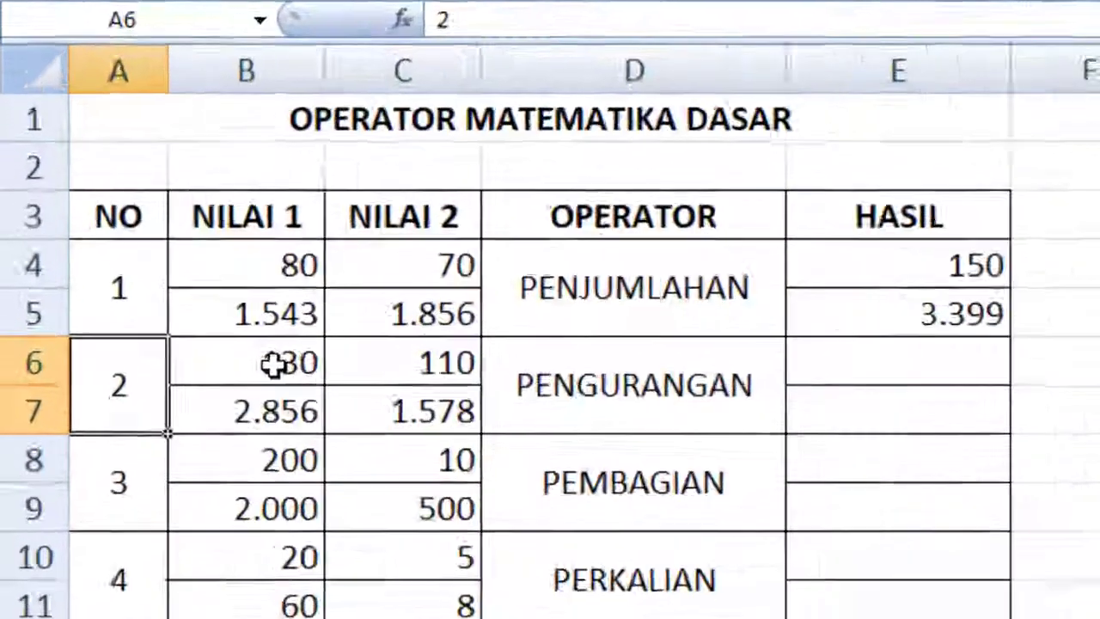
click(125, 284)
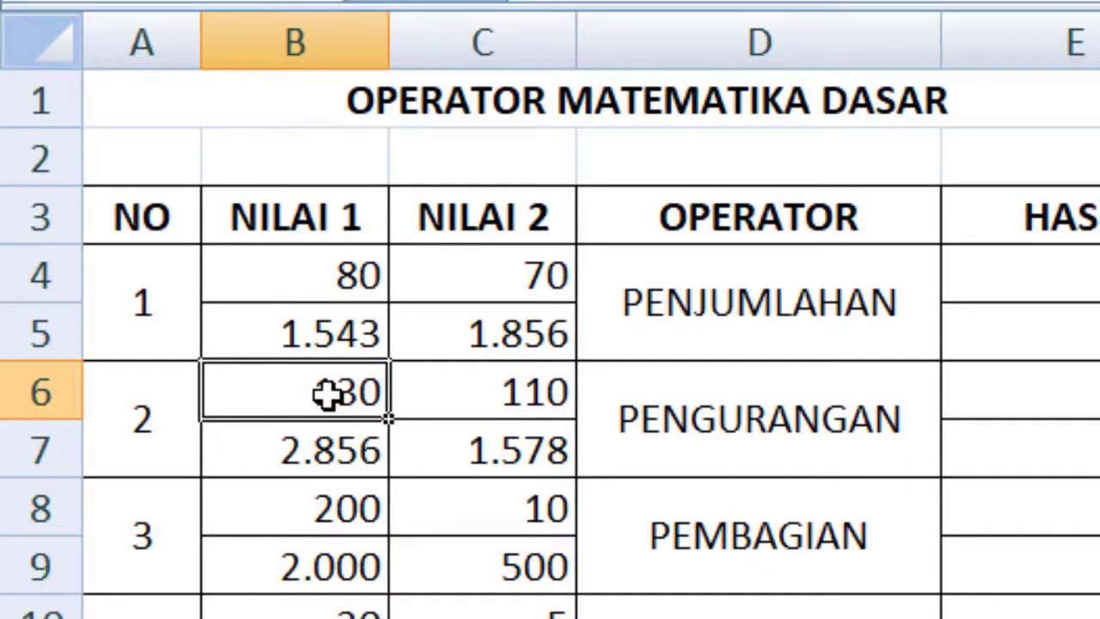
click(469, 392)
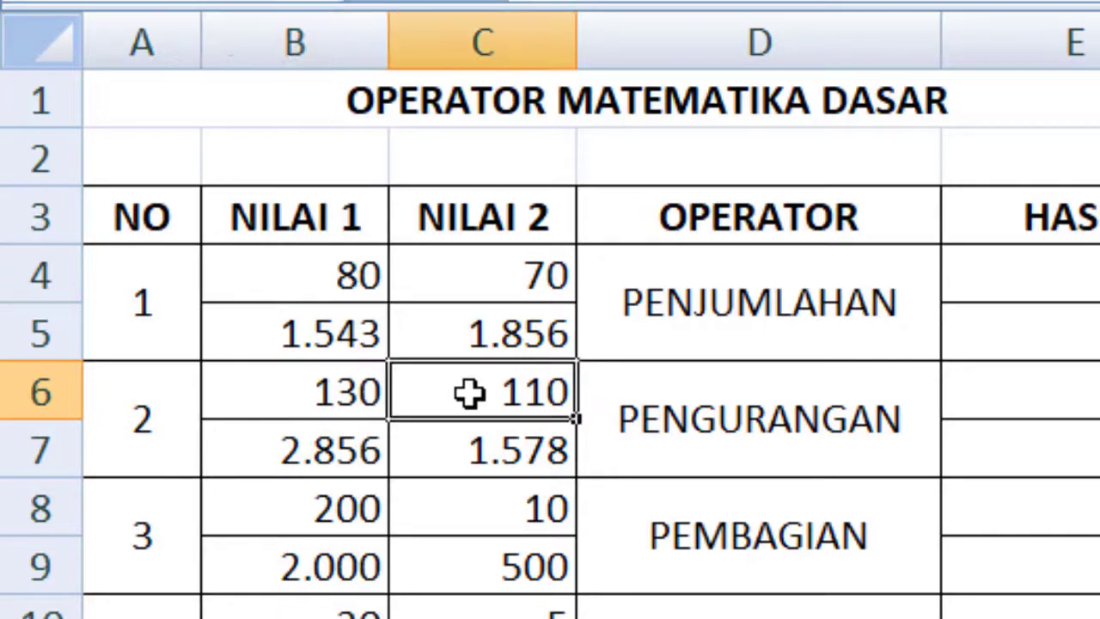
click(1028, 397)
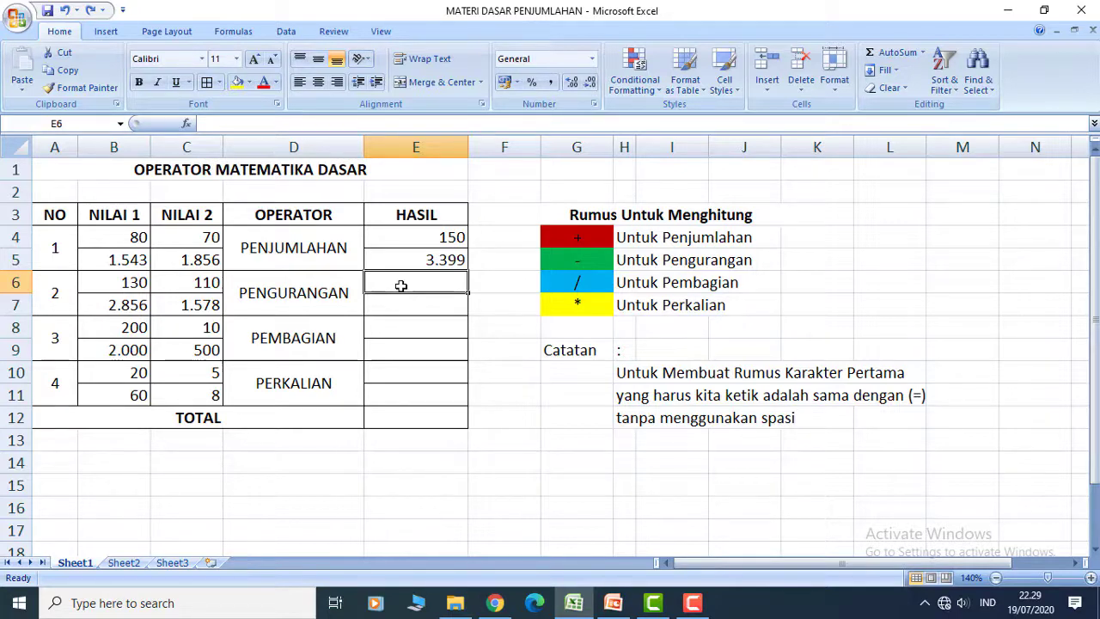
text(=)
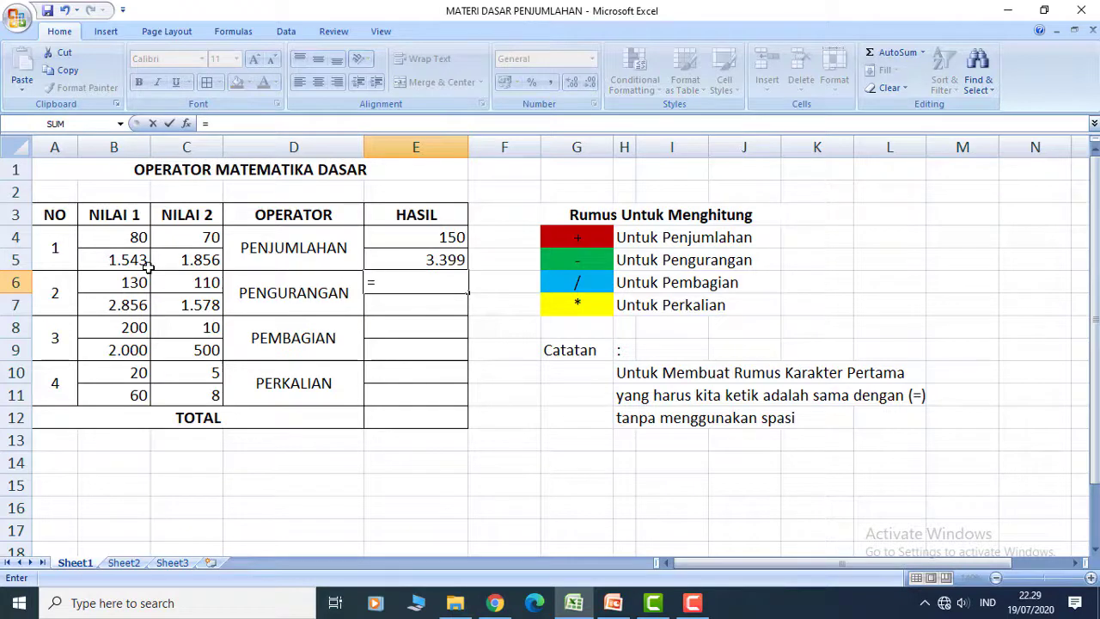
click(103, 286)
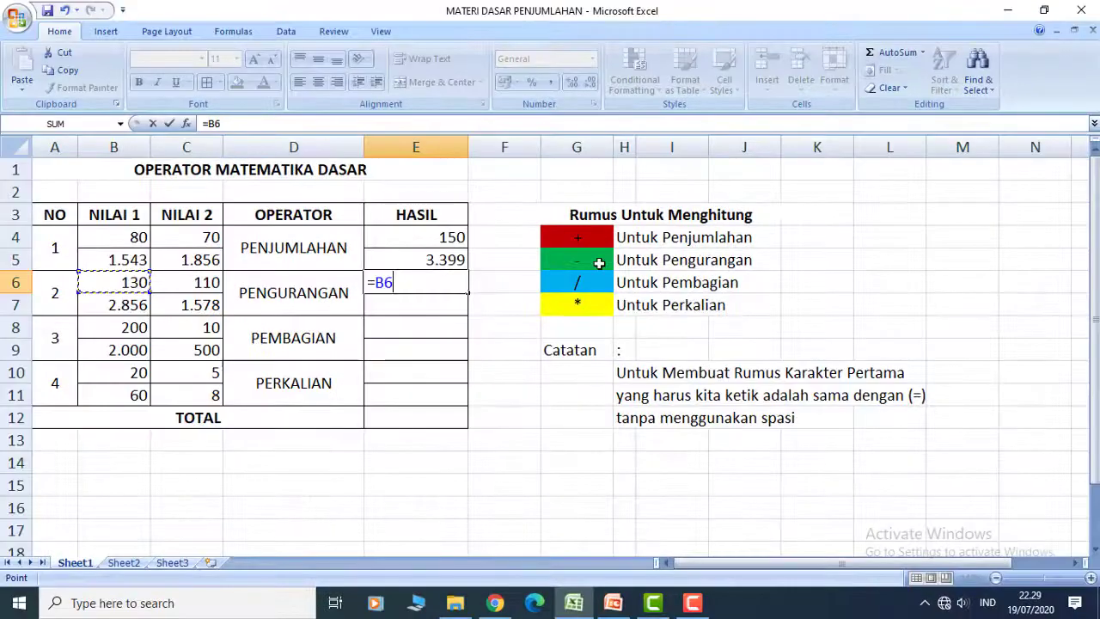
text(-)
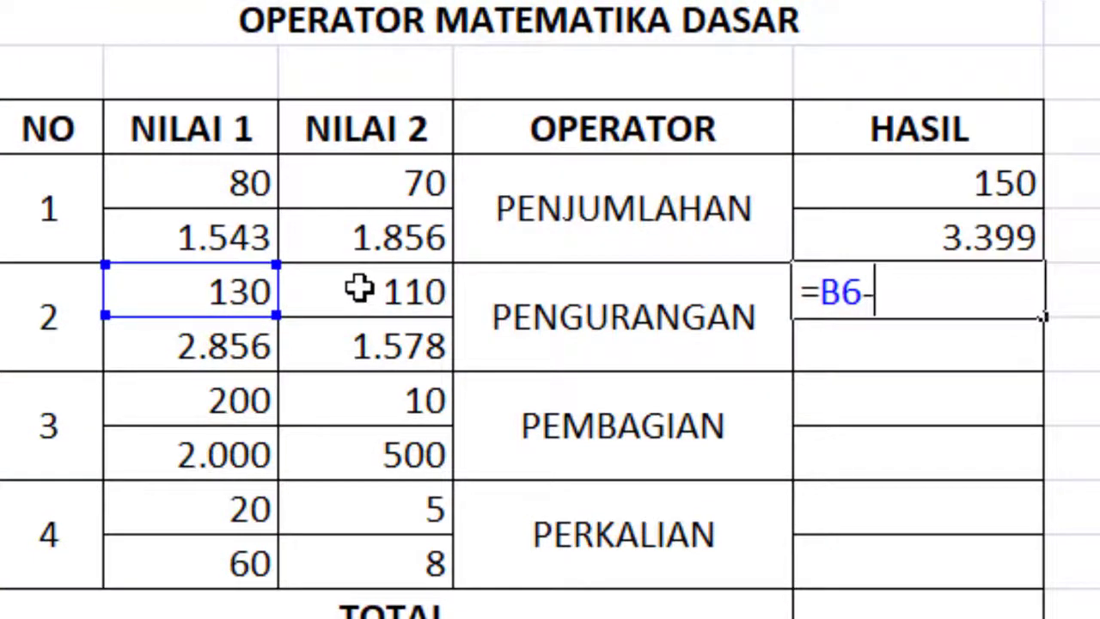
click(359, 290)
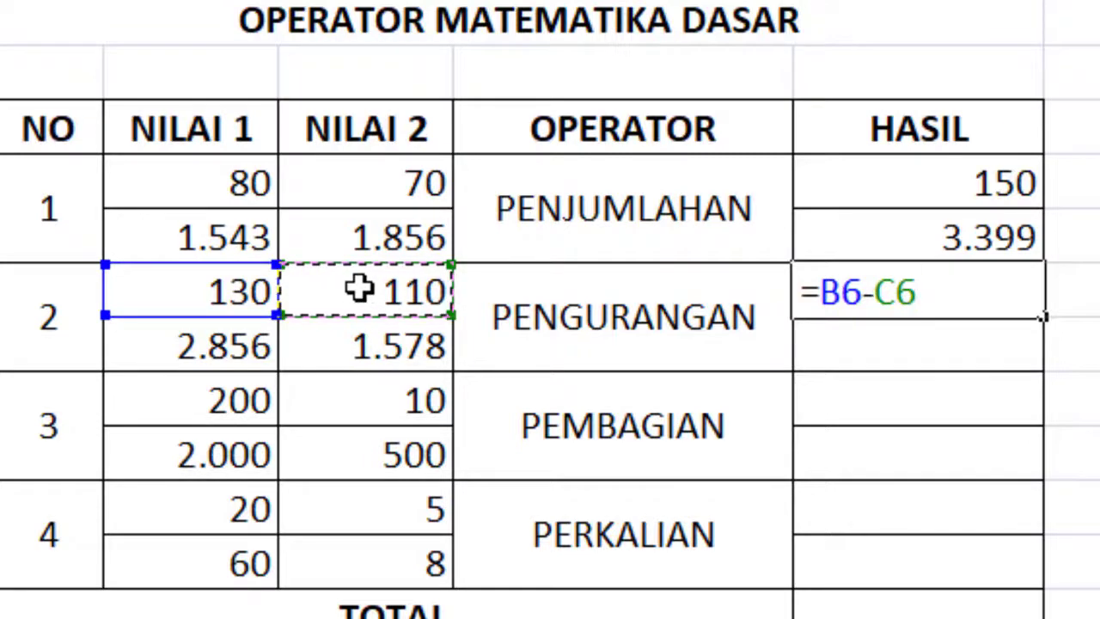
key(Return)
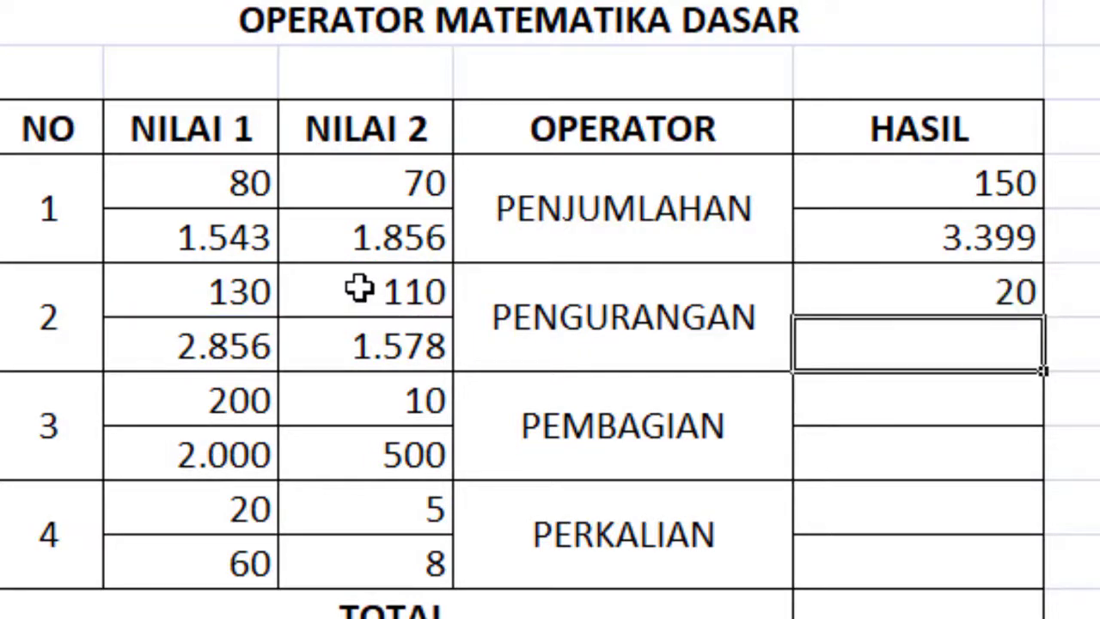
click(907, 291)
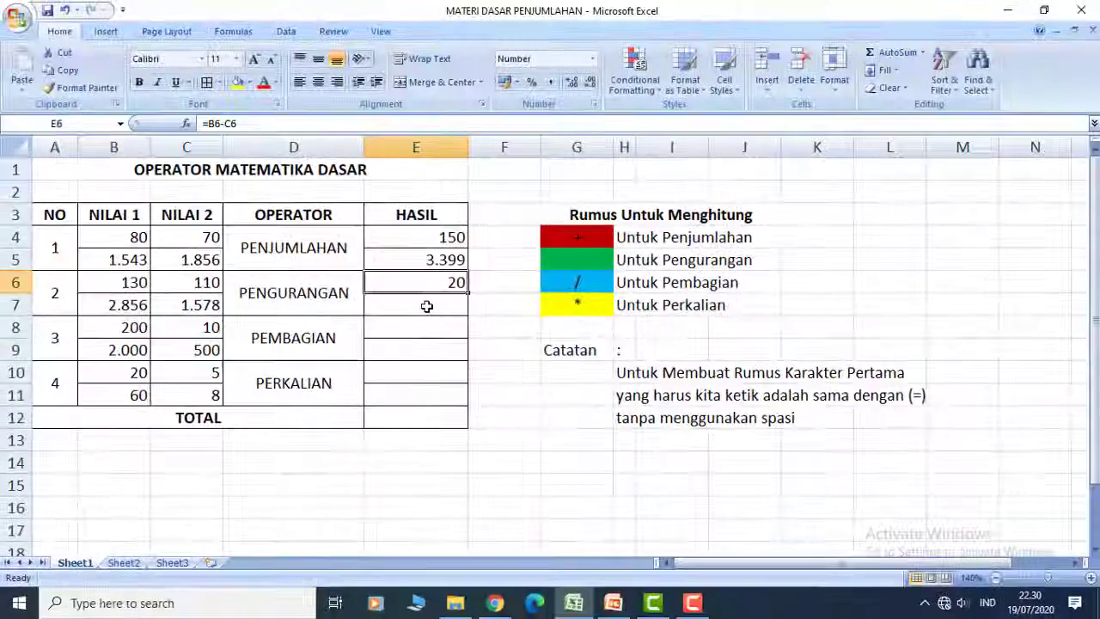
click(938, 345)
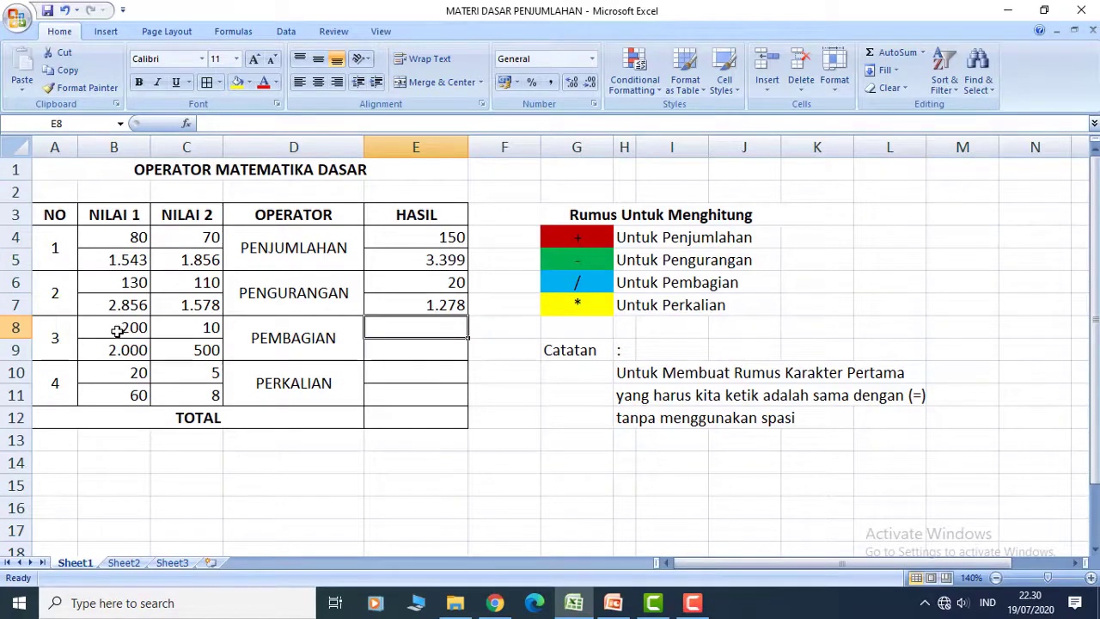
- Enter the division formula =B8/C8 in cell E8 for the first PEMBAGIAN row and reselect that cell
click(190, 328)
click(388, 324)
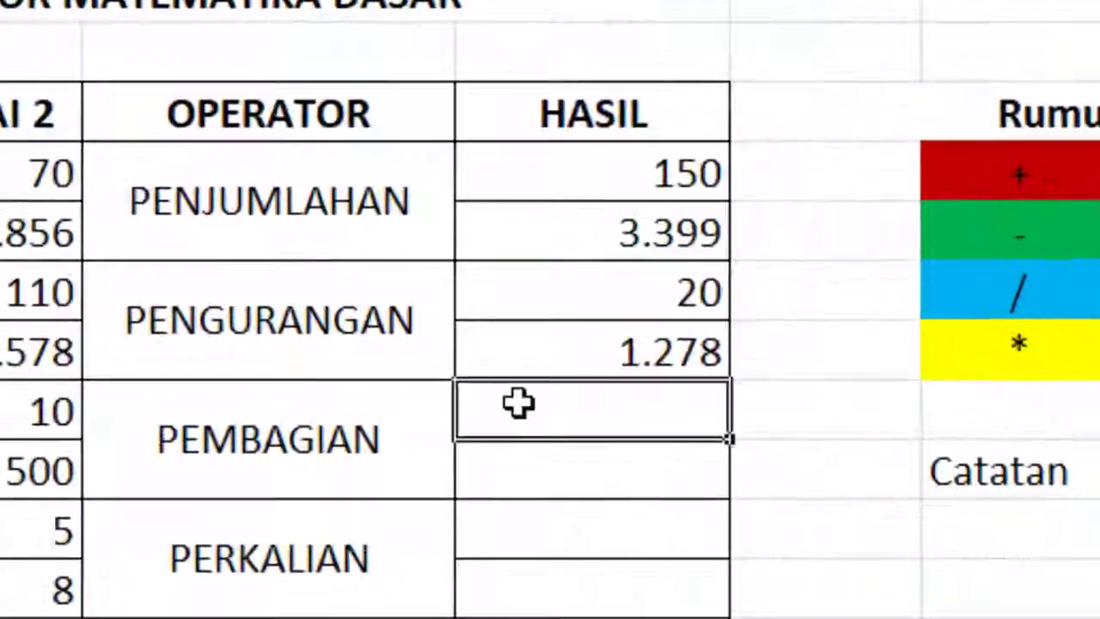
text(=)
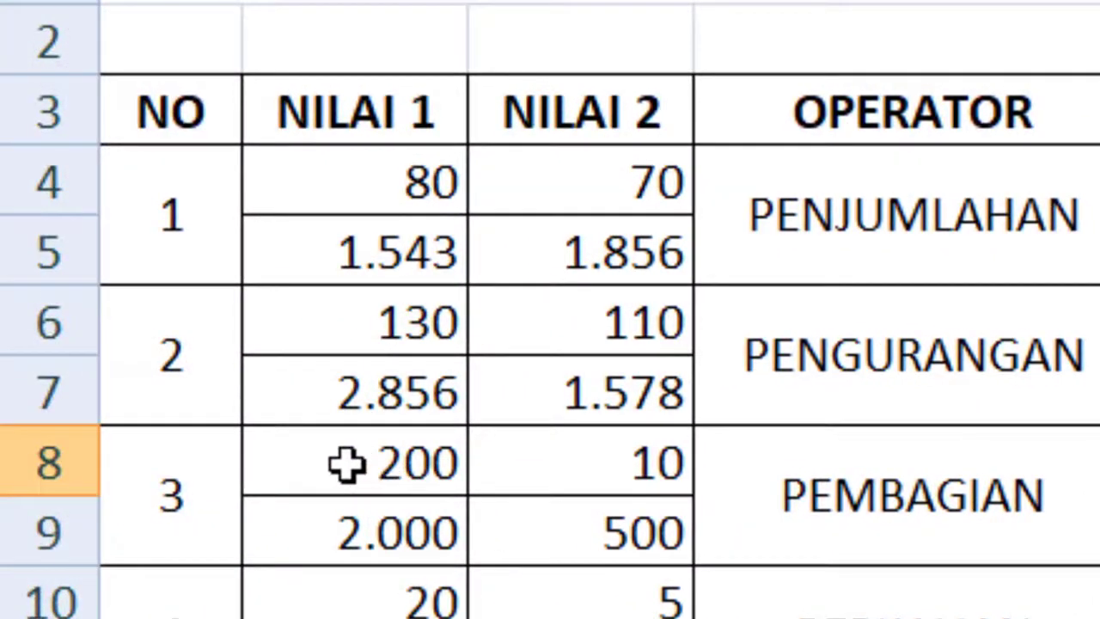
click(336, 462)
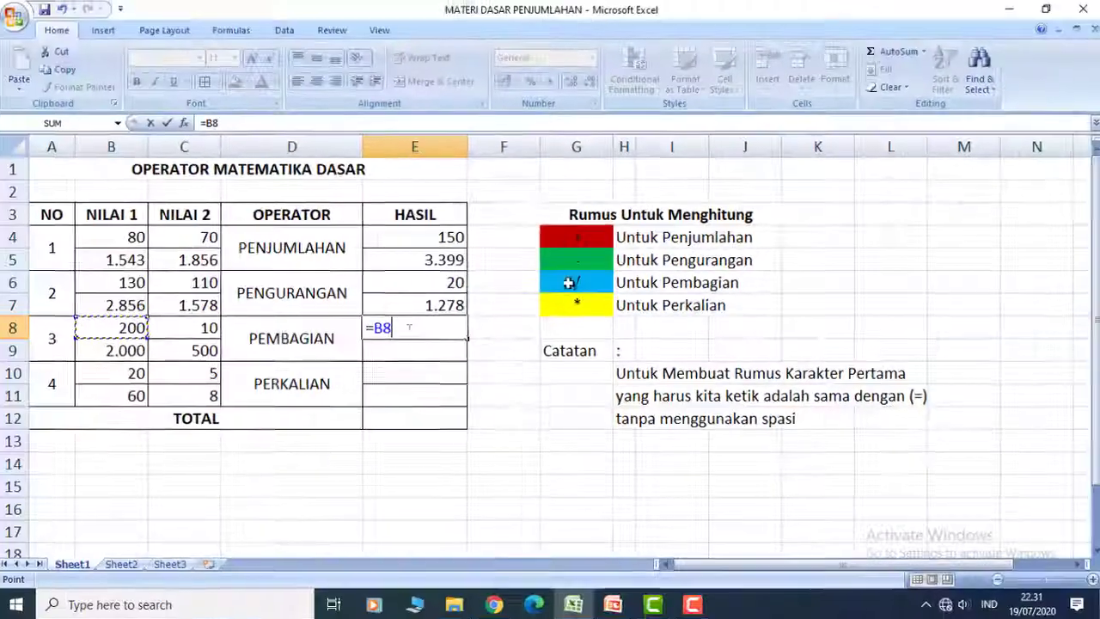
text(/)
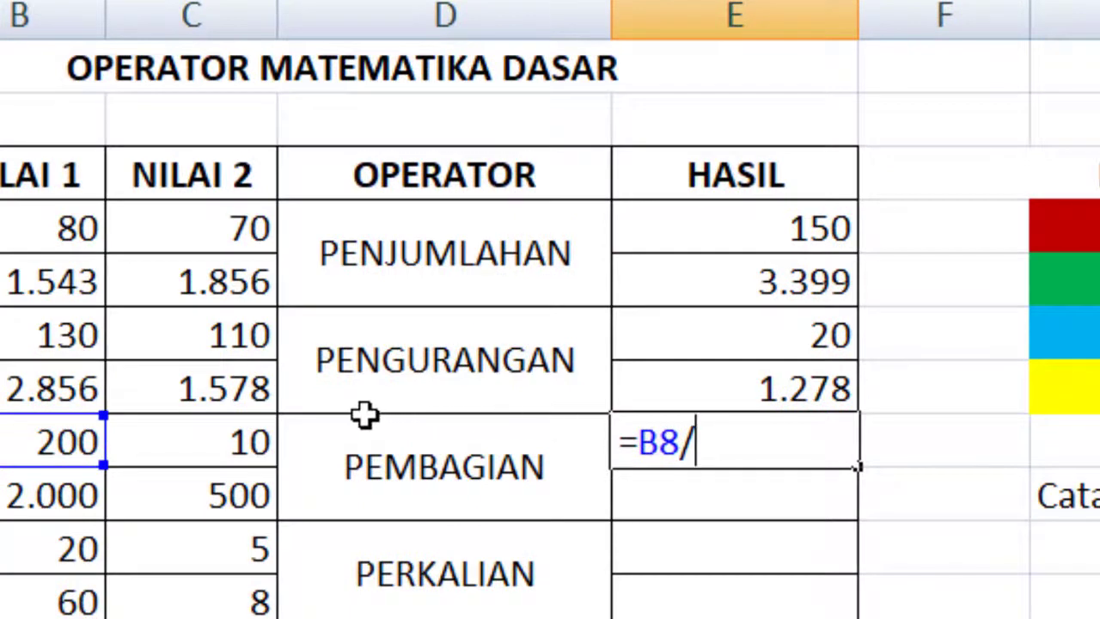
click(213, 448)
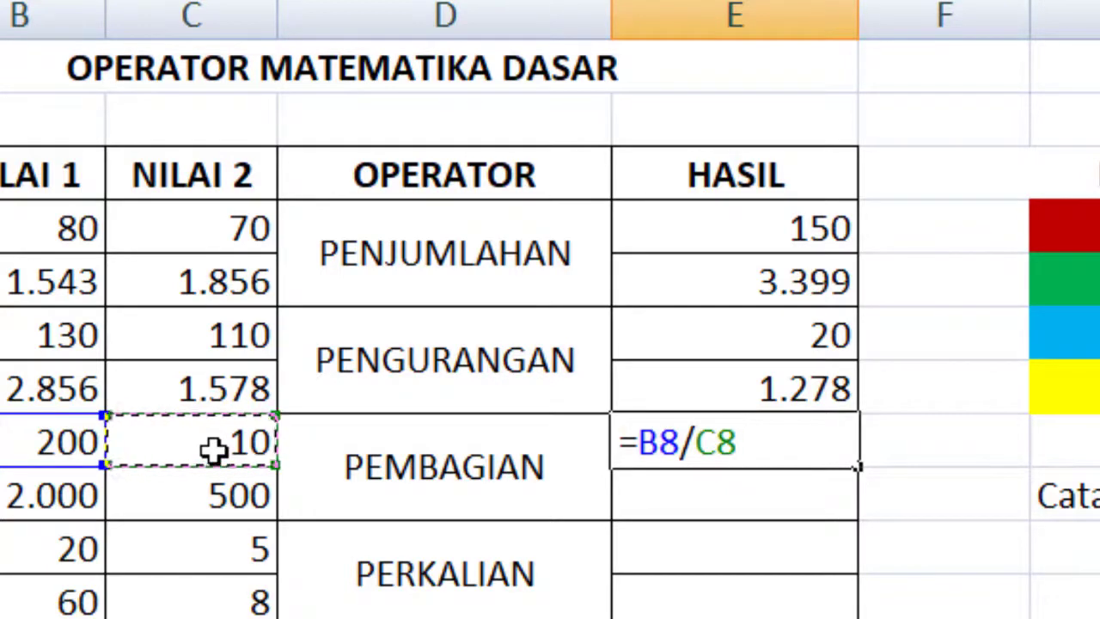
key(Return)
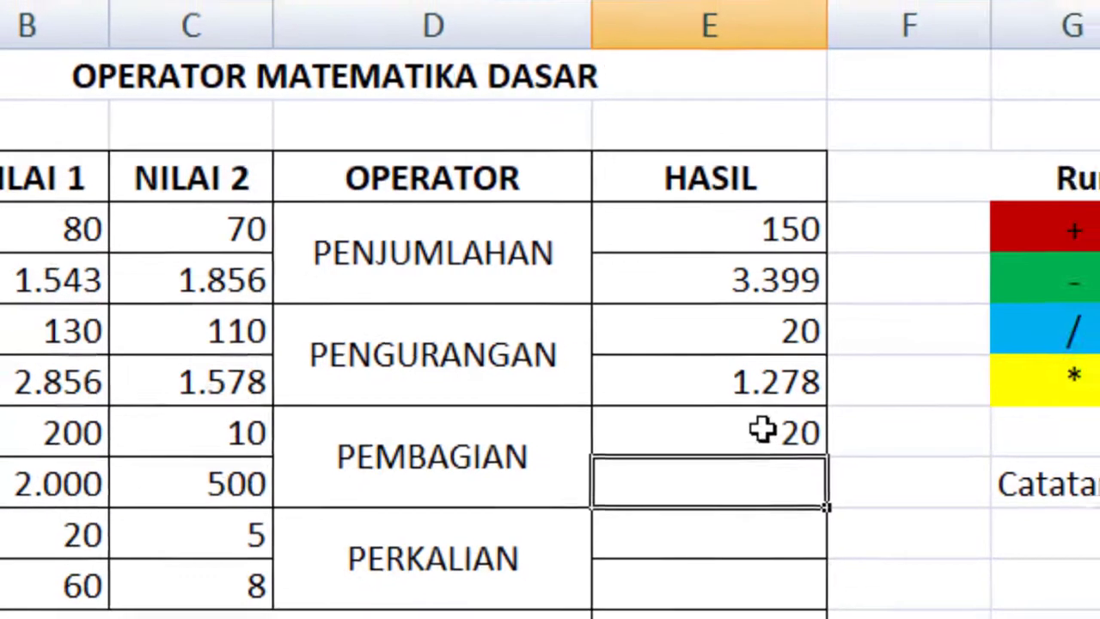
click(789, 437)
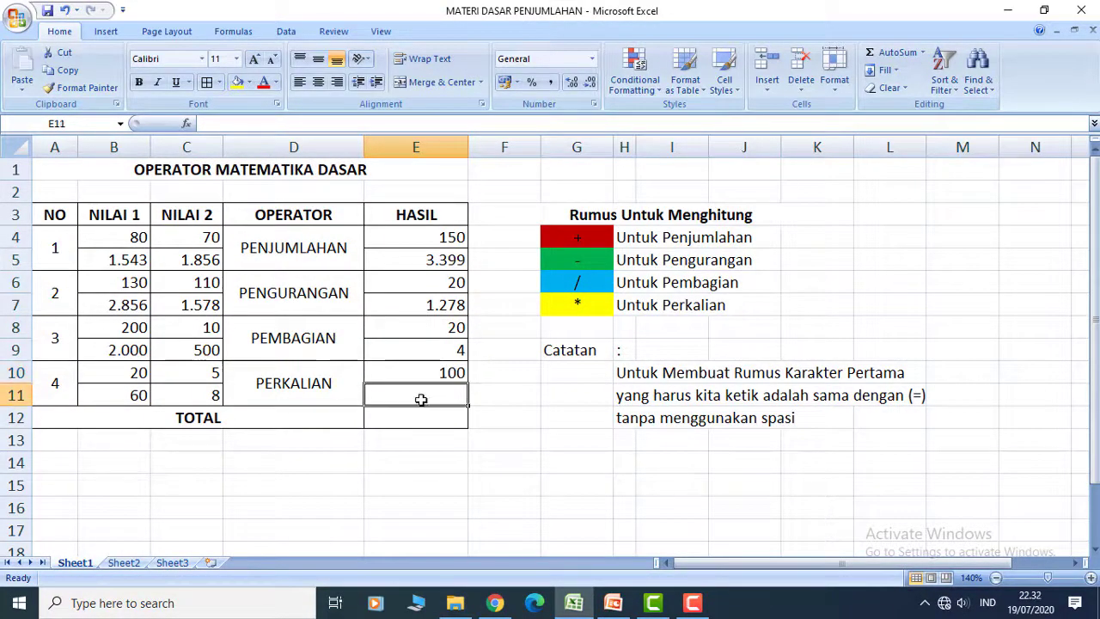
- Enter the multiplication formula =B11*C11 in cell E11 for the second PERKALIAN row
text(=)
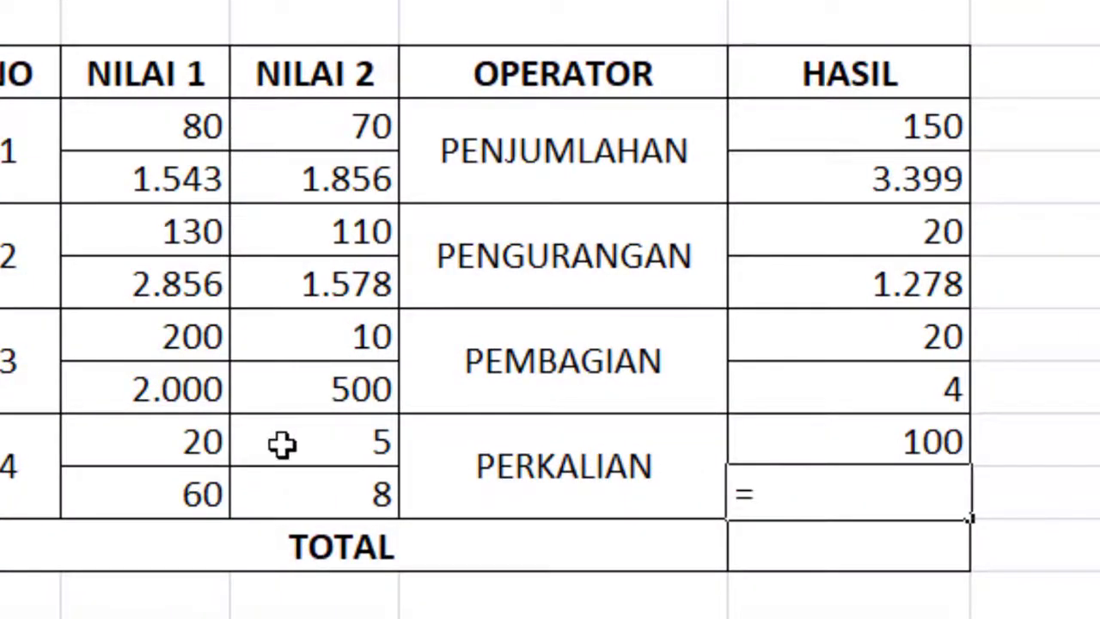
click(155, 497)
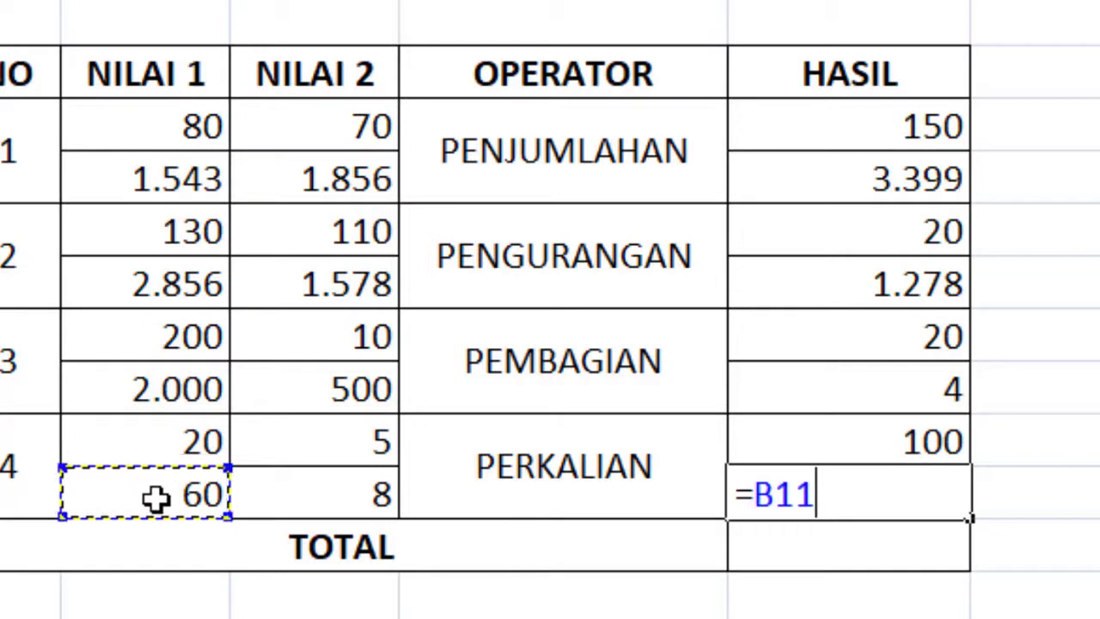
text(*)
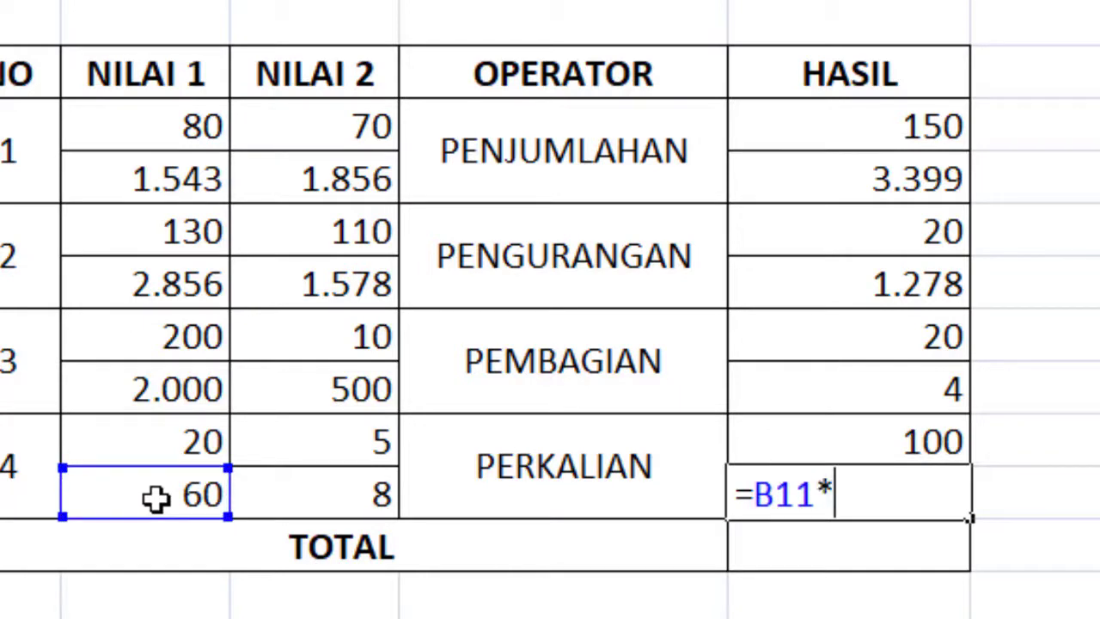
click(270, 509)
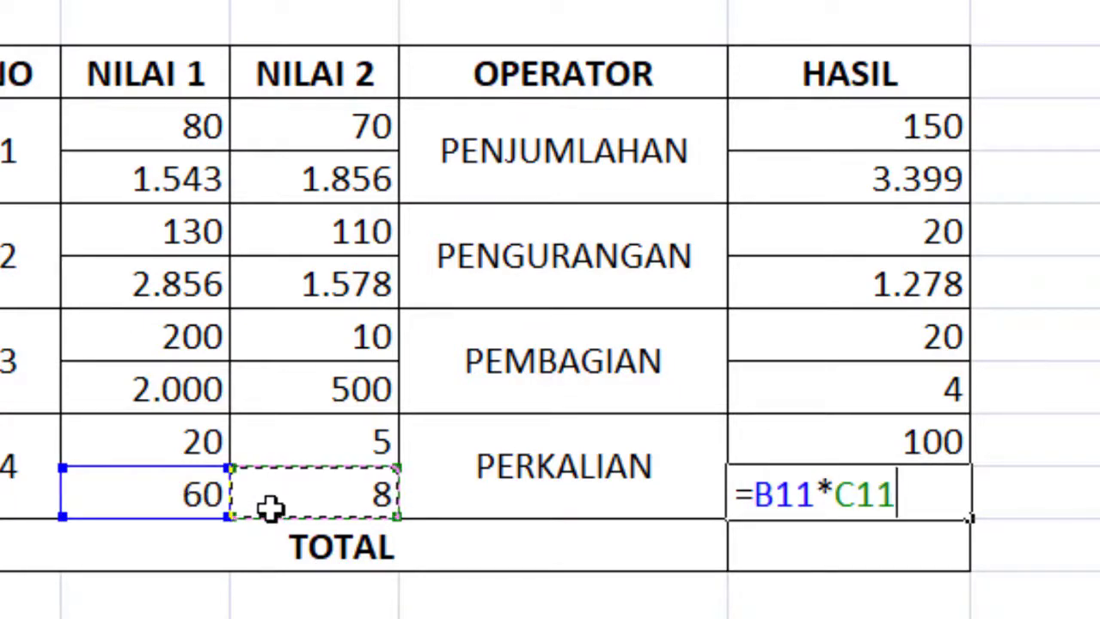
key(Return)
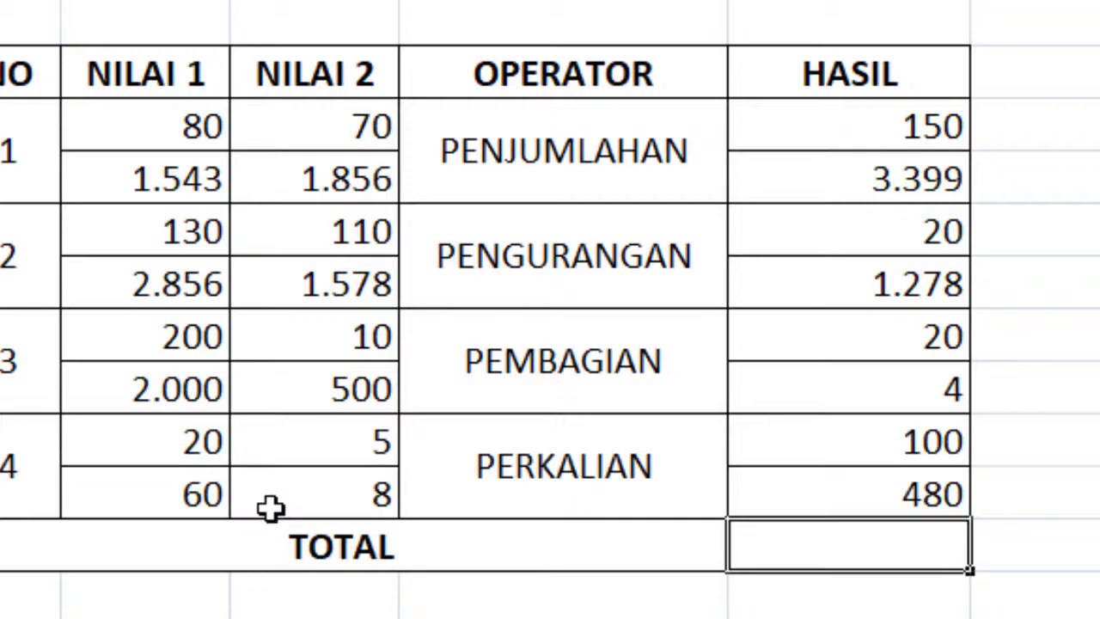